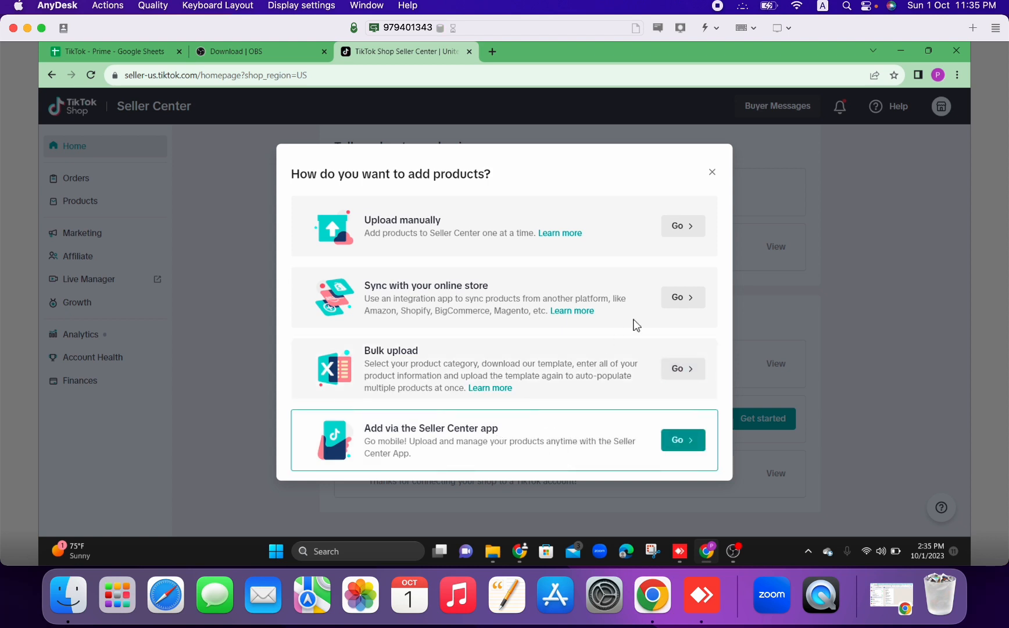
Choose to upload a product manually and get past the introduction to the new product form.
{"action": "left_click", "coordinate": [681, 229]}
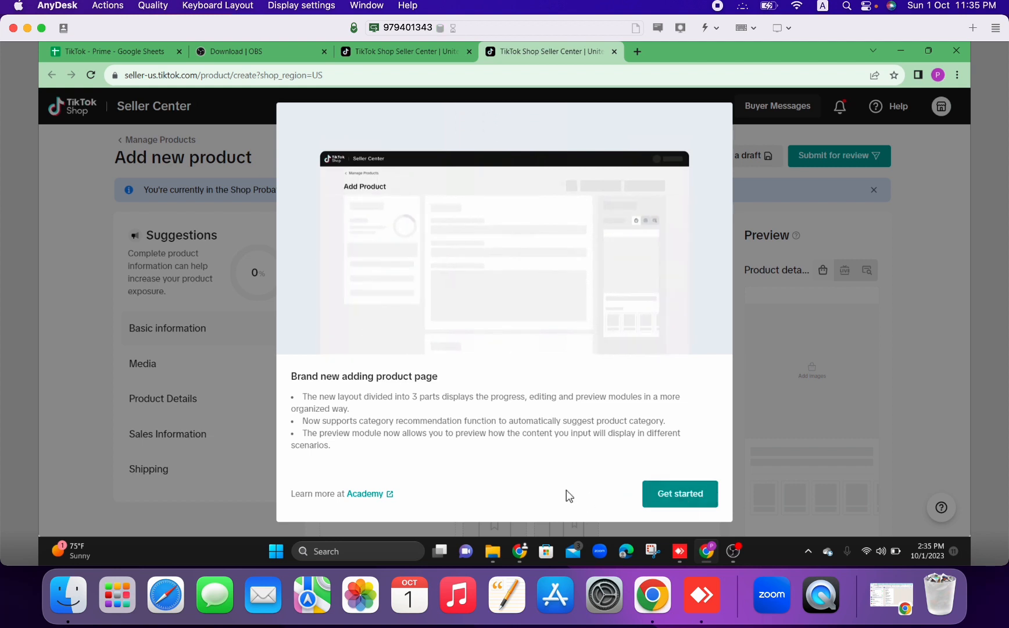
{"action": "left_click", "coordinate": [683, 500]}
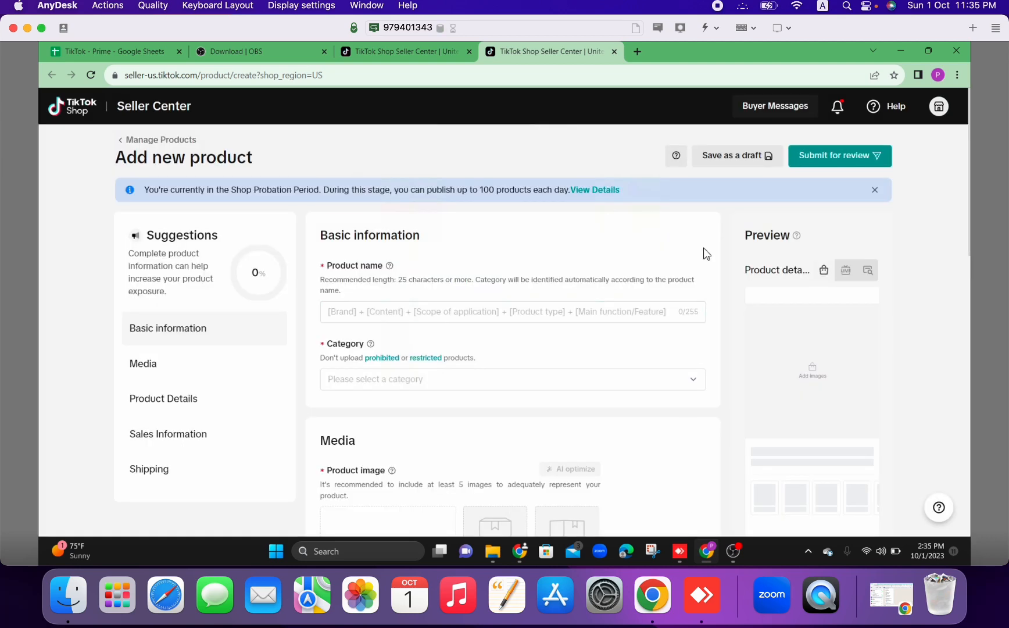
{"action": "scroll", "coordinate": [706, 254], "scroll_direction": "down", "scroll_amount": 1}
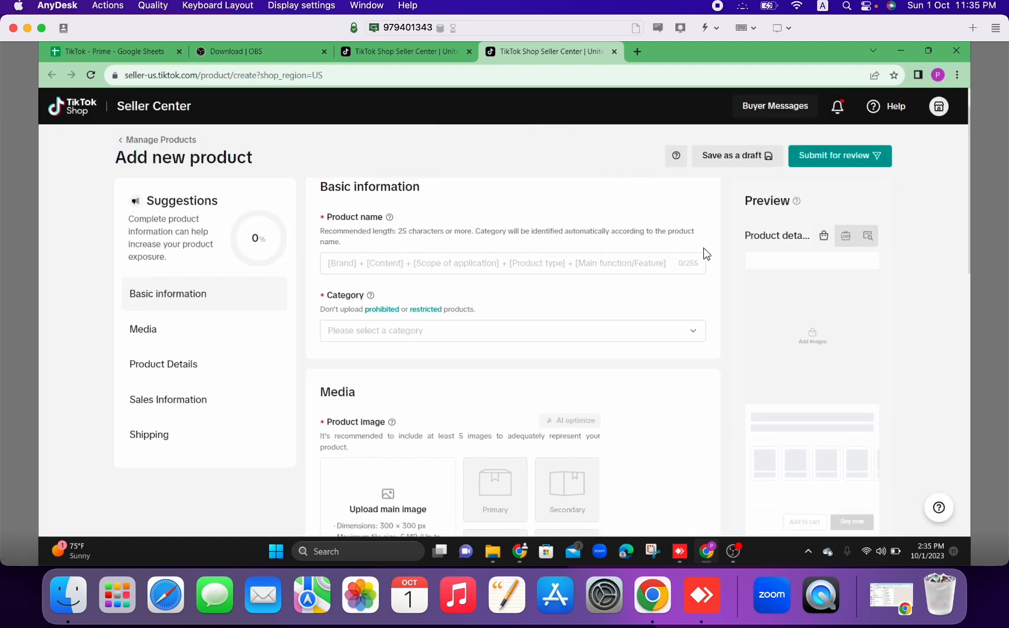
{"action": "scroll", "coordinate": [703, 248], "scroll_direction": "down", "scroll_amount": 1}
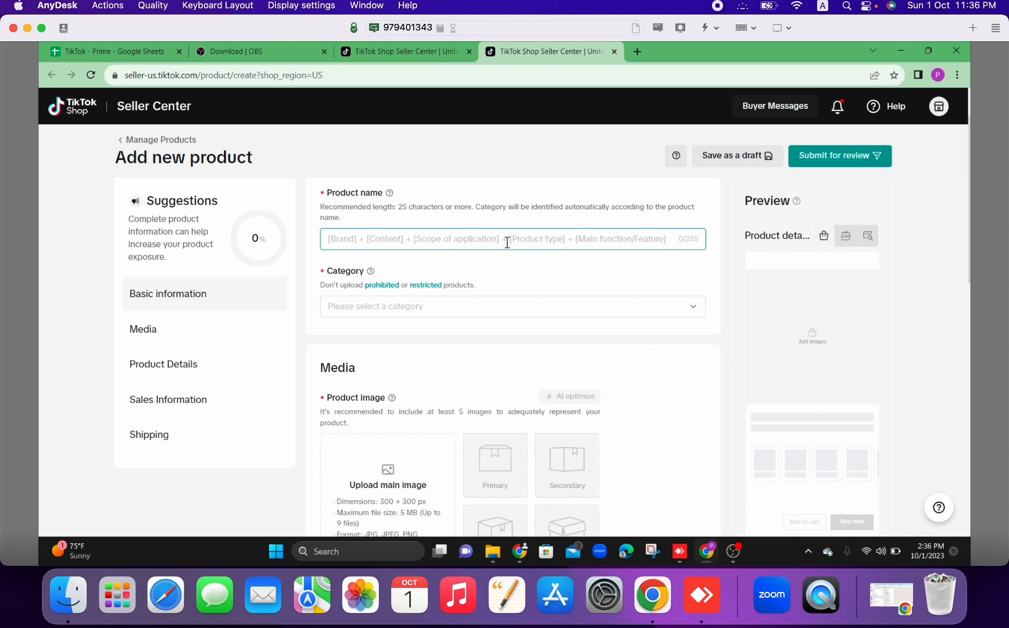
Enter "Phone charger" as the product name.
{"action": "type", "text": "Phone c"}
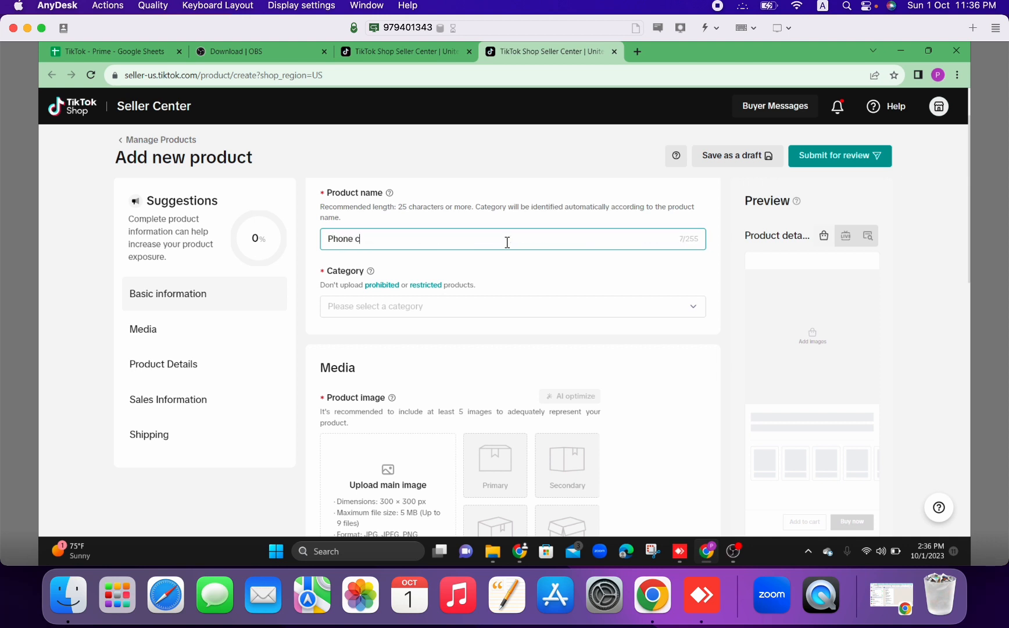
{"action": "type", "text": "harger"}
{"action": "left_click", "coordinate": [502, 267]}
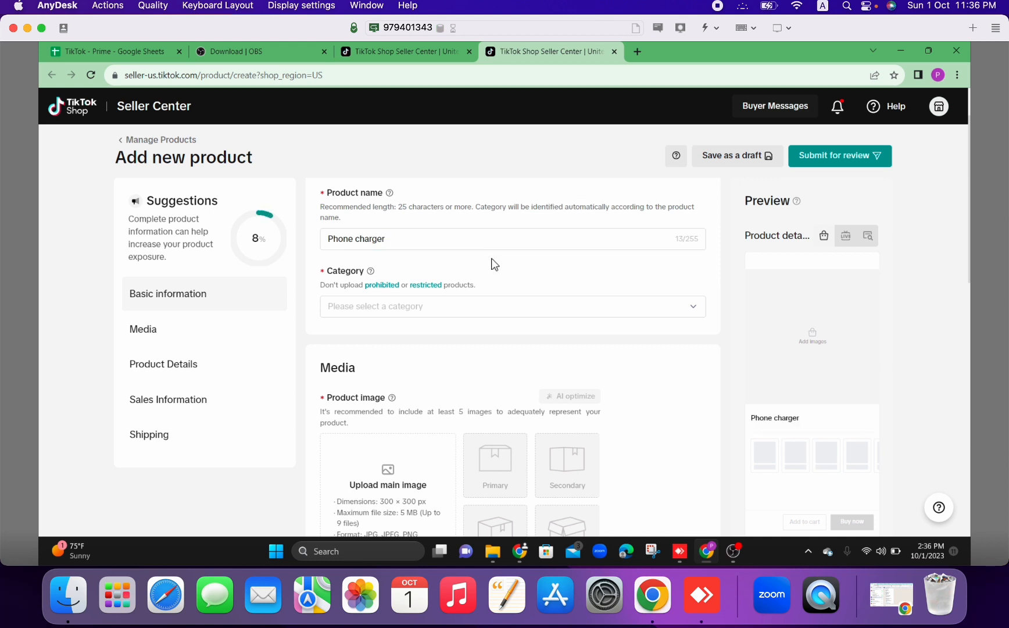
Change the product name to "Phone holder mount" so the category is filled in from it.
{"action": "left_click", "coordinate": [458, 248]}
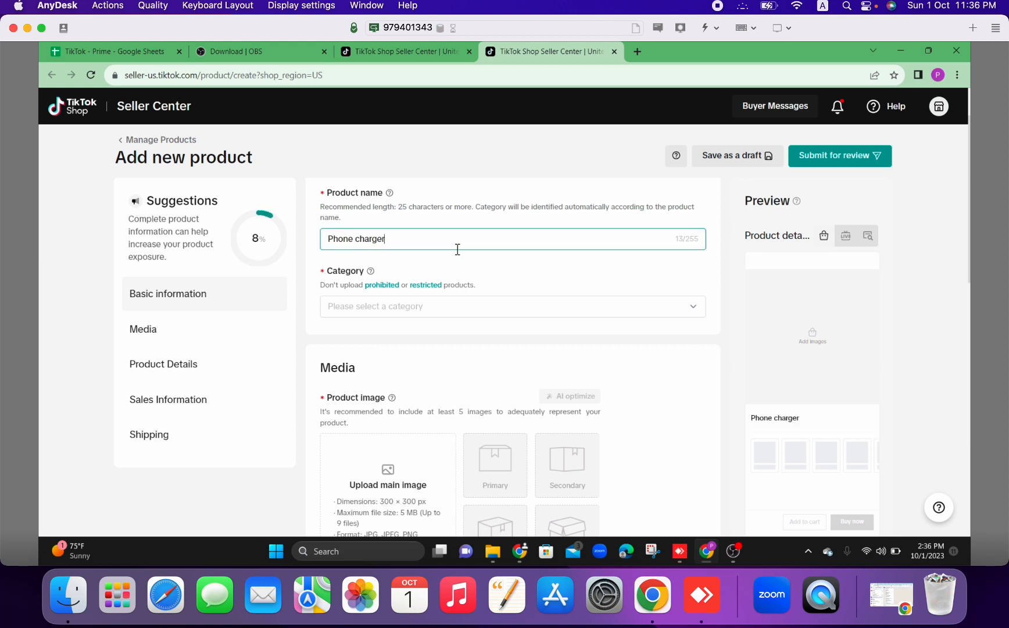
{"action": "key", "text": "BackSpace"}
{"action": "key", "text": "BackSpace"}
{"action": "key", "text": "BackSpace"}
{"action": "key", "text": "BackSpace"}
{"action": "key", "text": "BackSpace"}
{"action": "type", "text": "holder mount"}
{"action": "left_click", "coordinate": [465, 277]}
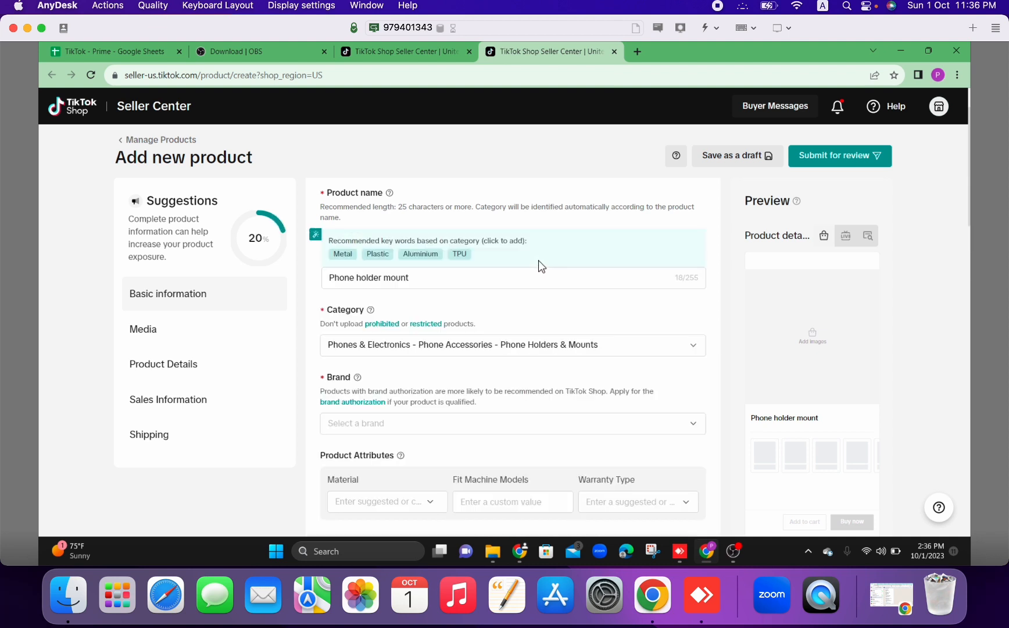
Look through the brand list and its note about unbranded products, and close it without choosing a brand.
{"action": "scroll", "coordinate": [541, 266], "scroll_direction": "down", "scroll_amount": 1}
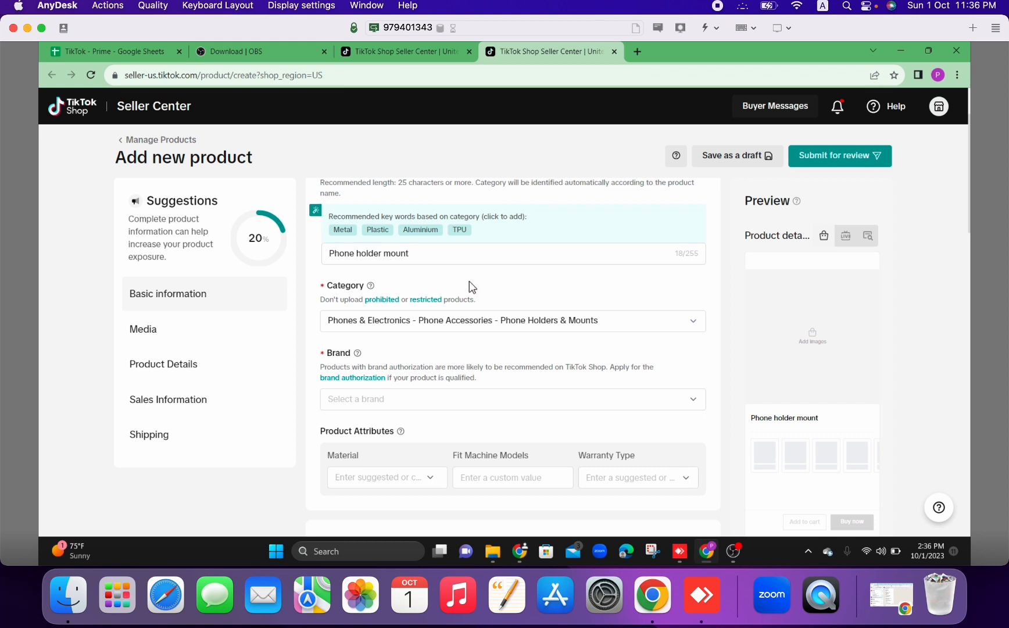
{"action": "scroll", "coordinate": [471, 286], "scroll_direction": "down", "scroll_amount": 1}
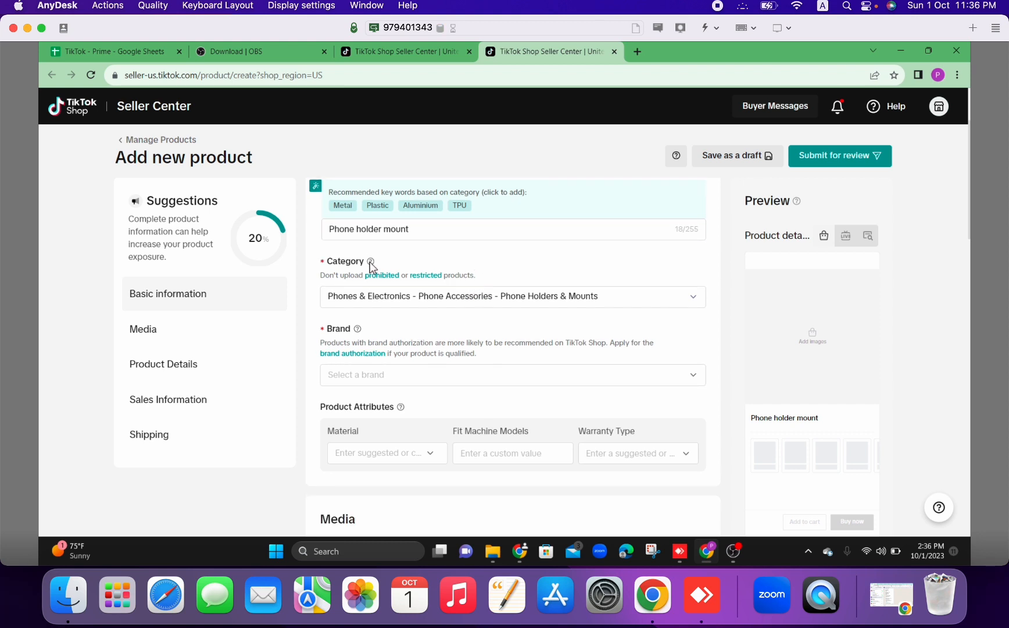
{"action": "mouse_move", "coordinate": [373, 267]}
{"action": "scroll", "coordinate": [319, 315], "scroll_direction": "down", "scroll_amount": 3}
{"action": "scroll", "coordinate": [319, 315], "scroll_direction": "down", "scroll_amount": 3}
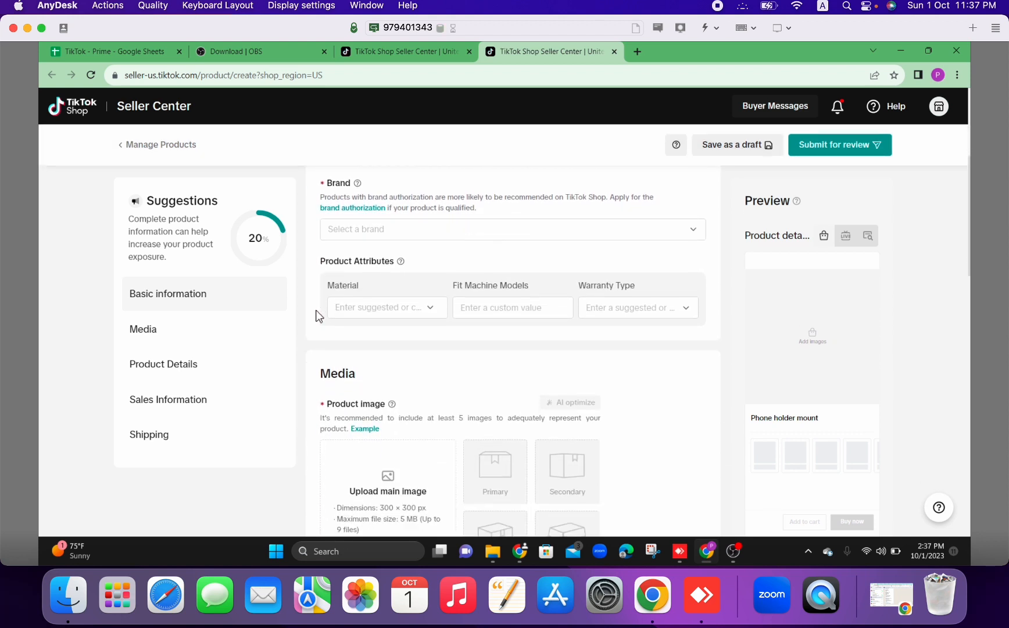
{"action": "scroll", "coordinate": [318, 316], "scroll_direction": "up", "scroll_amount": 1}
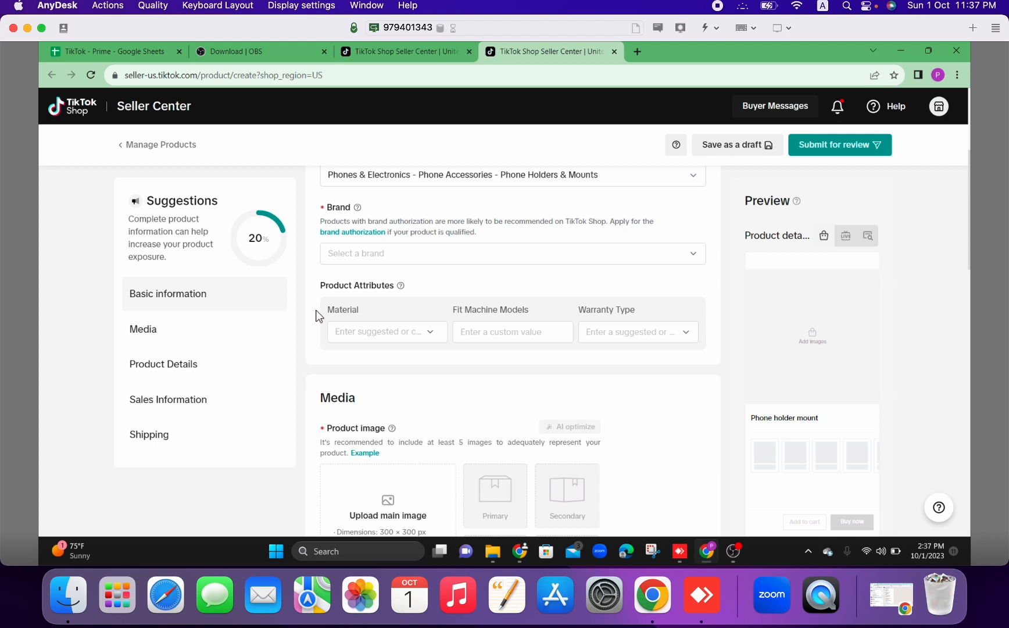
{"action": "left_click", "coordinate": [401, 253]}
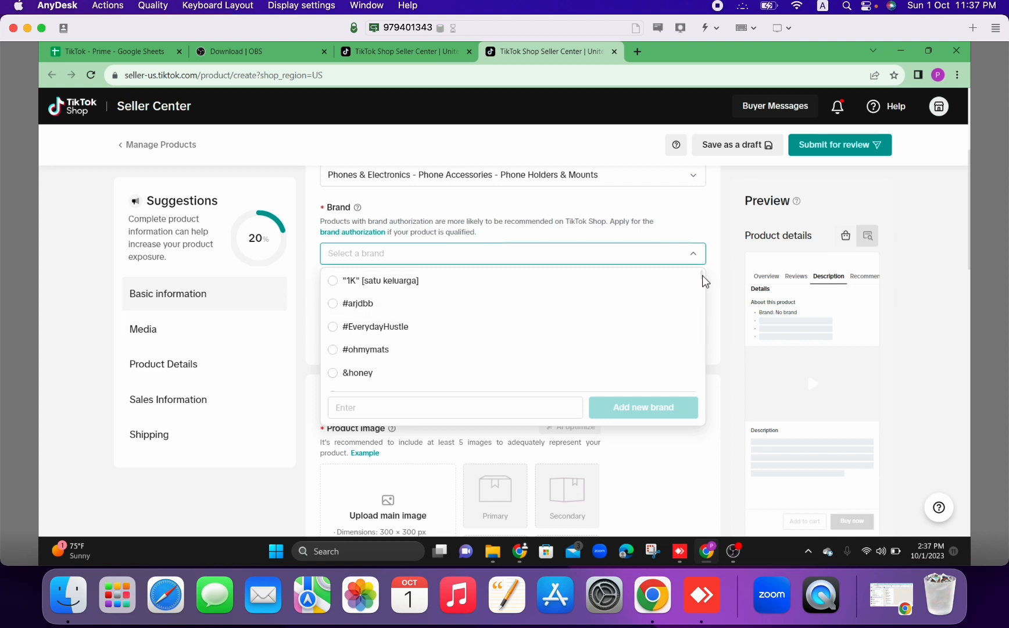
{"action": "left_click_drag", "start_coordinate": [703, 276], "coordinate": [701, 305]}
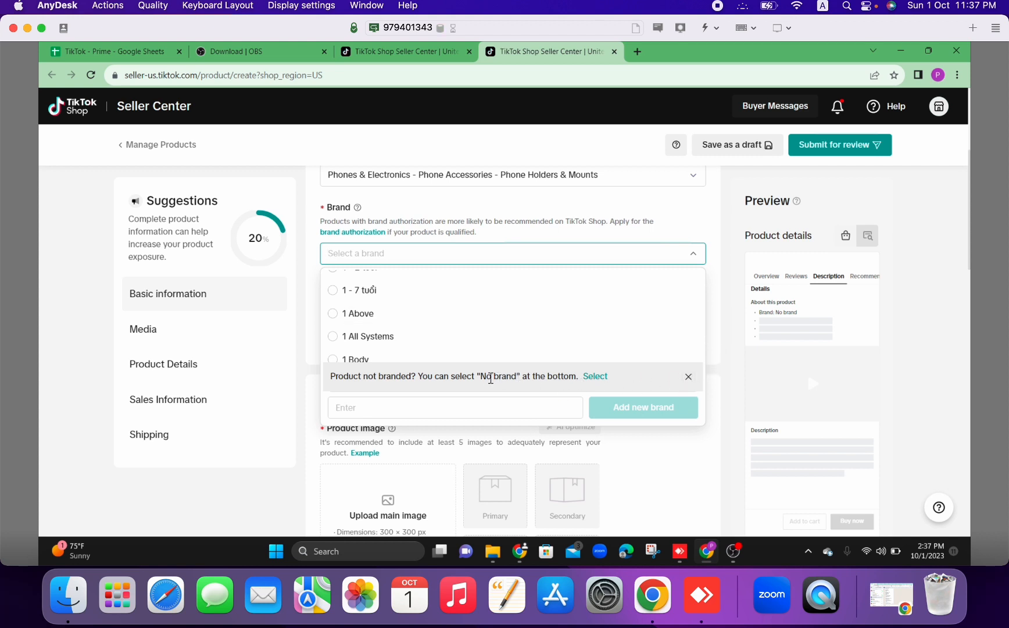
{"action": "left_click_drag", "start_coordinate": [516, 377], "coordinate": [478, 378]}
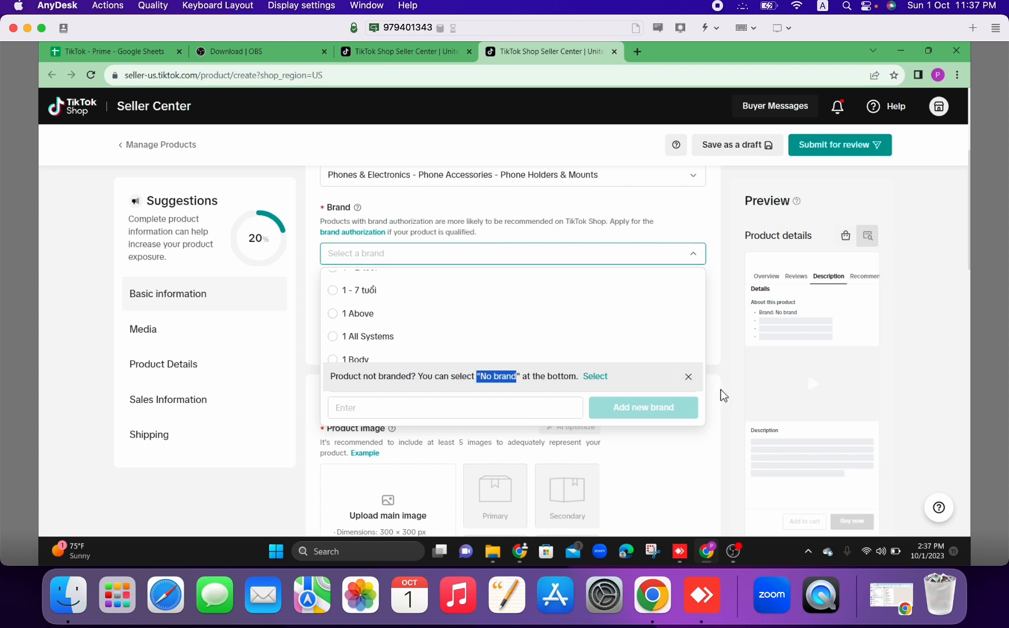
{"action": "left_click", "coordinate": [725, 333]}
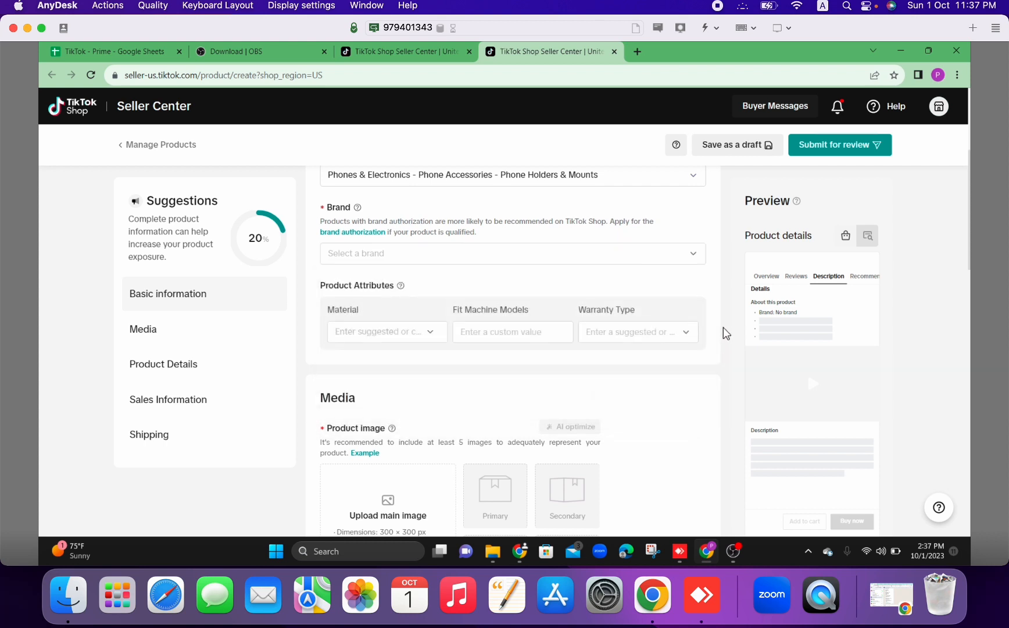
Open the brand authorization options and view the sample trademark registration certificate for Trademark Owner.
{"action": "scroll", "coordinate": [725, 333], "scroll_direction": "down", "scroll_amount": 1}
{"action": "scroll", "coordinate": [725, 333], "scroll_direction": "up", "scroll_amount": 1}
{"action": "left_click", "coordinate": [366, 238]}
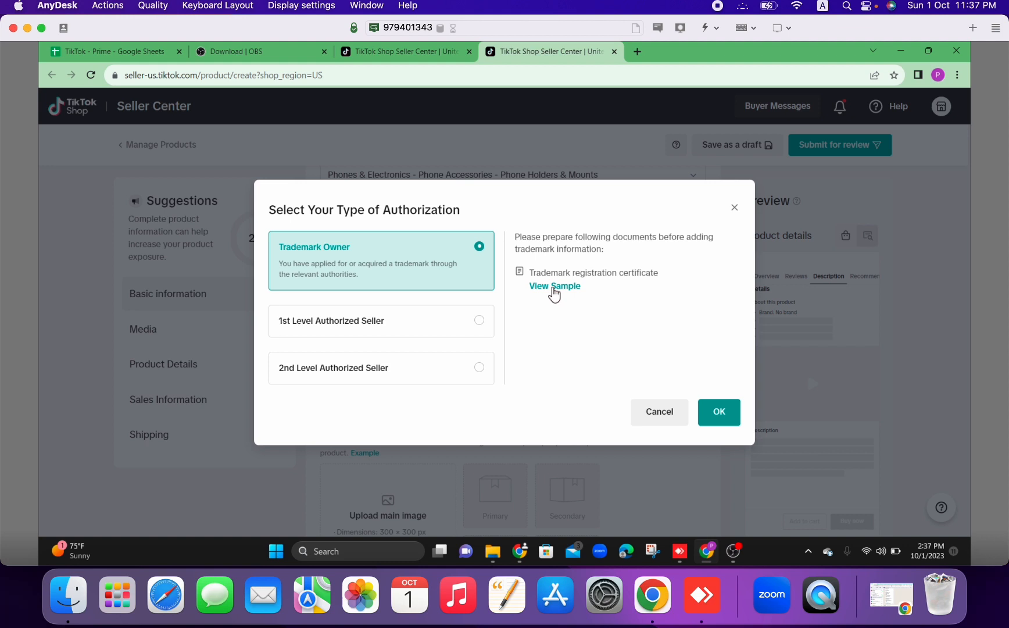
{"action": "left_click", "coordinate": [553, 287]}
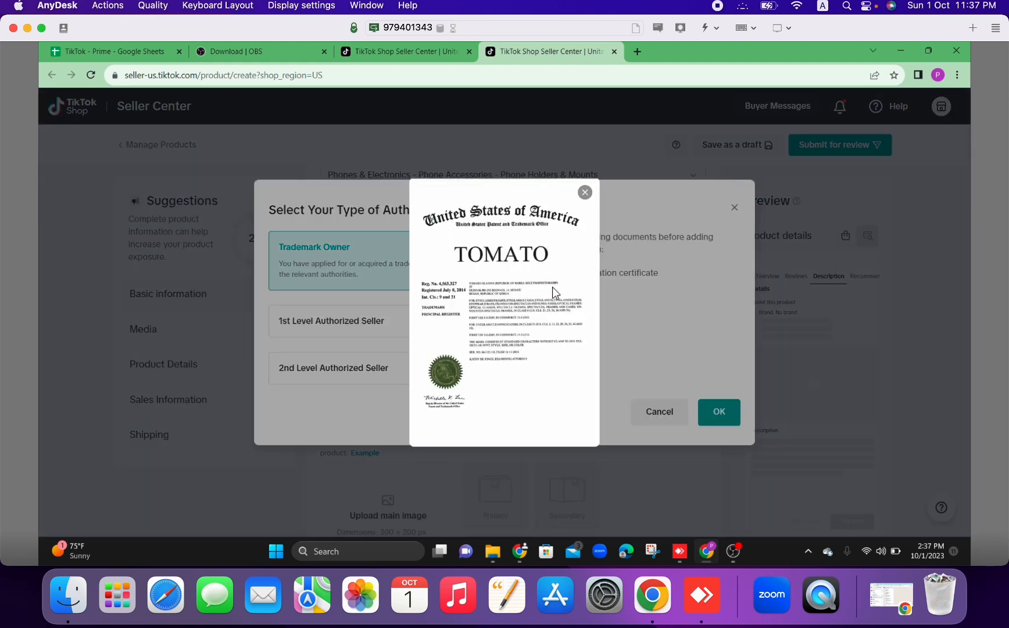
{"action": "left_click", "coordinate": [585, 196]}
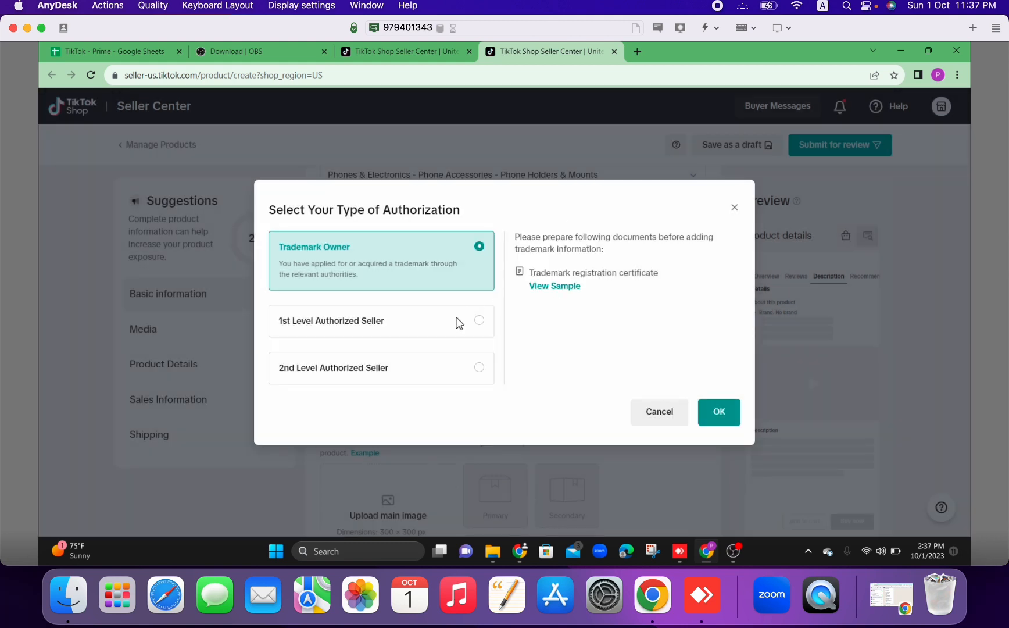
Select 1st Level Authorized Seller as the authorization type and view its sample document.
{"action": "left_click", "coordinate": [426, 332]}
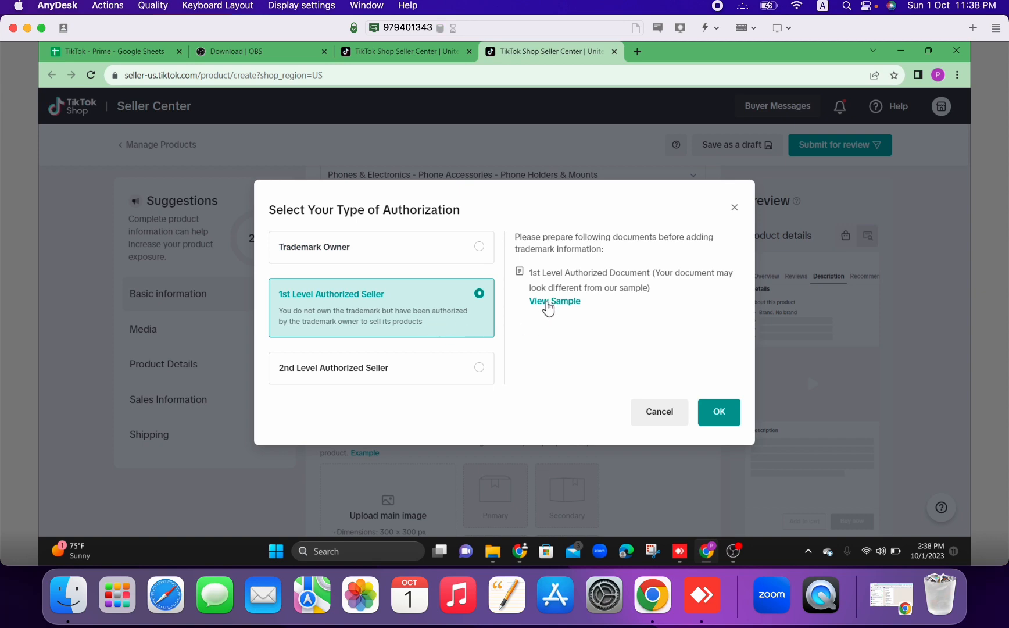
{"action": "left_click", "coordinate": [546, 302]}
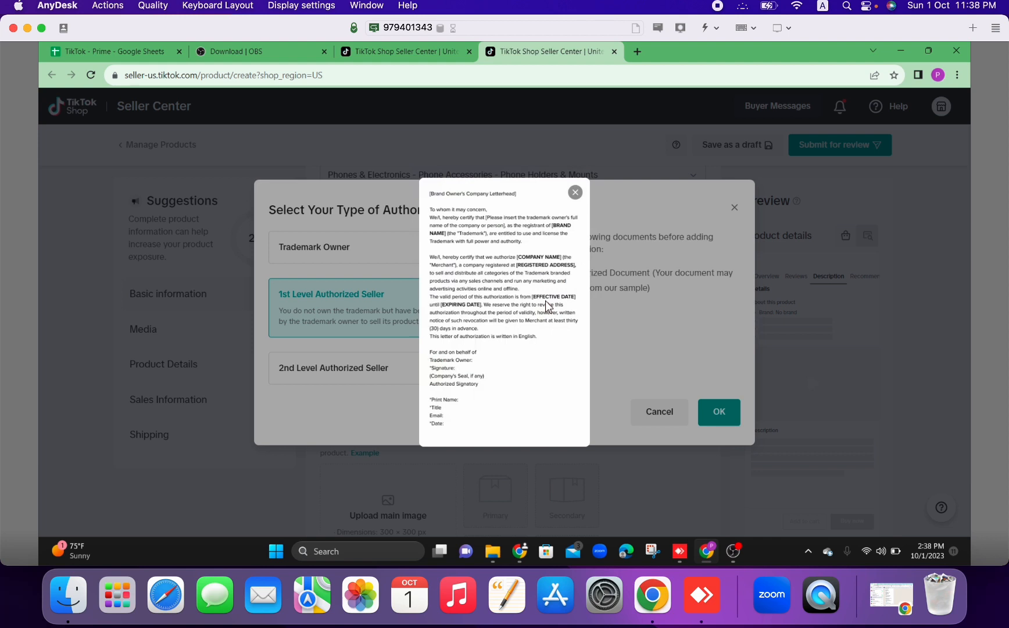
{"action": "left_click", "coordinate": [574, 193]}
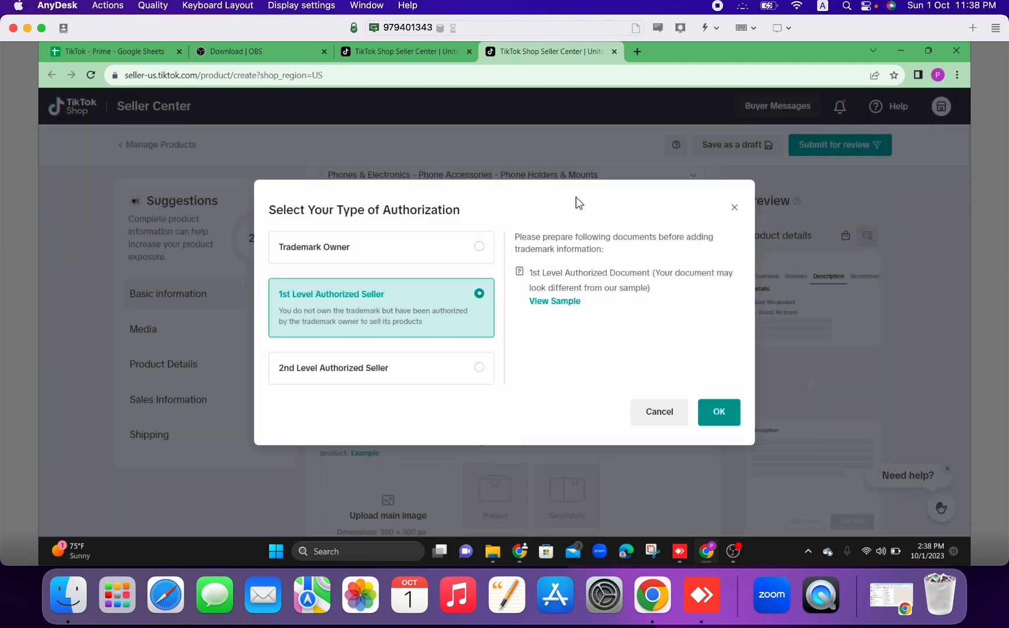
View the sample 2nd level document for 2nd Level Authorized Seller, and open and close that type's trademark page.
{"action": "left_click", "coordinate": [392, 372]}
{"action": "left_click", "coordinate": [549, 354]}
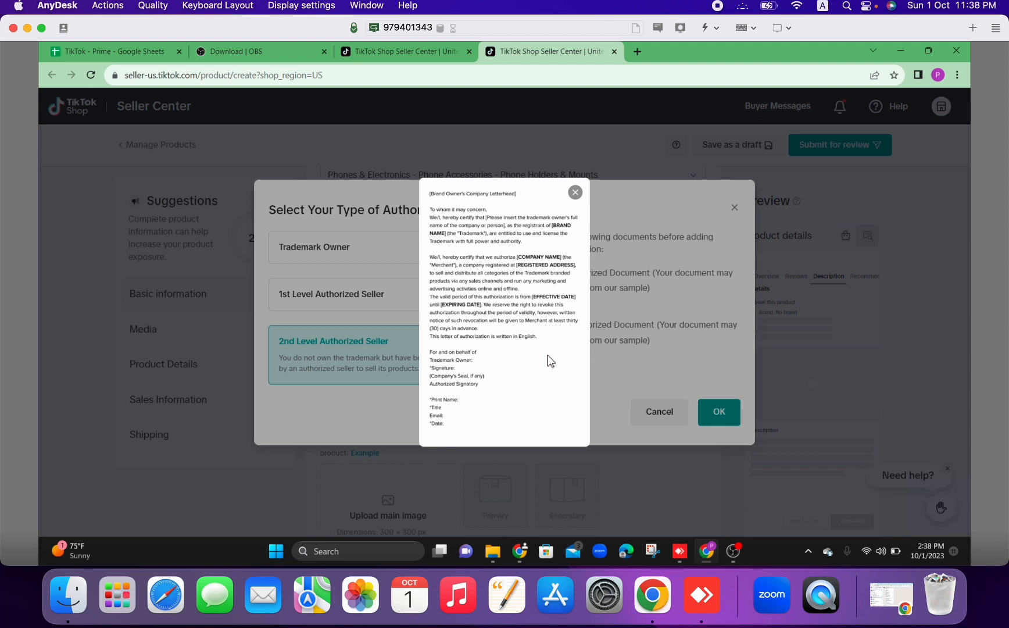
{"action": "left_click", "coordinate": [575, 193]}
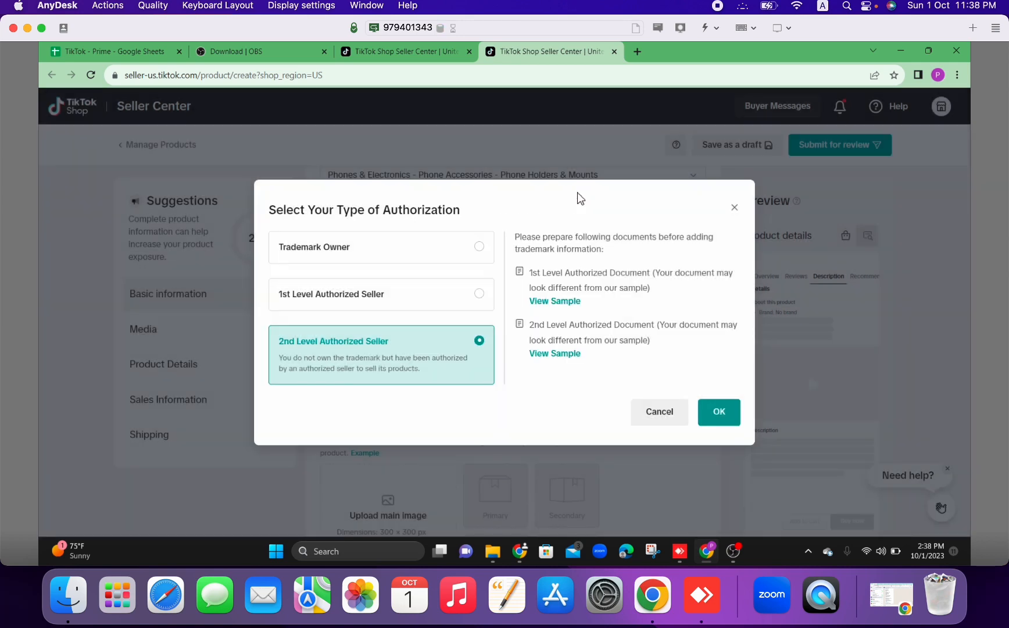
{"action": "left_click", "coordinate": [719, 420]}
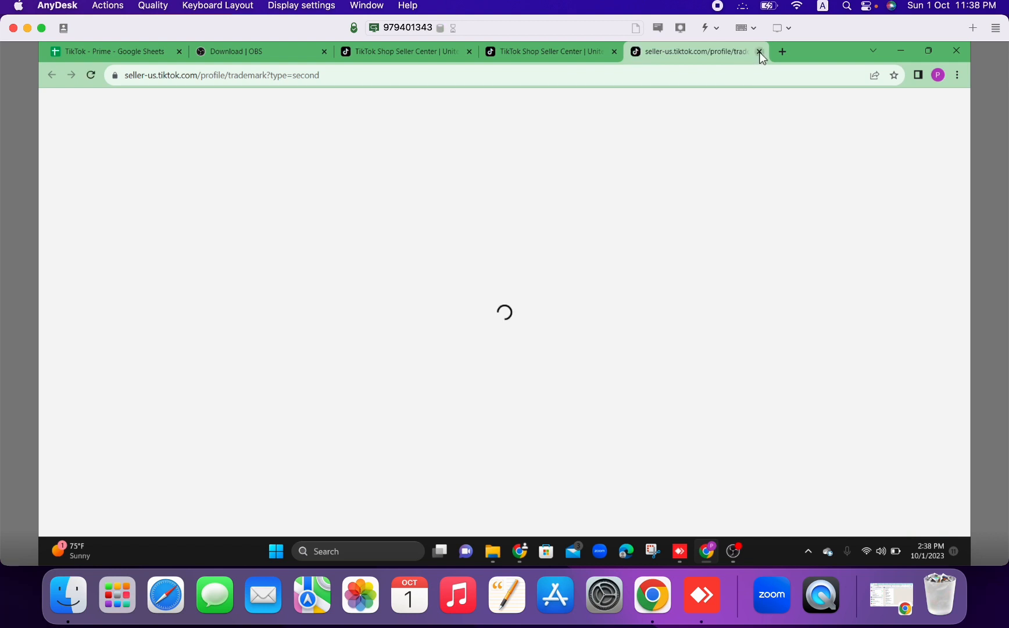
{"action": "left_click", "coordinate": [758, 51]}
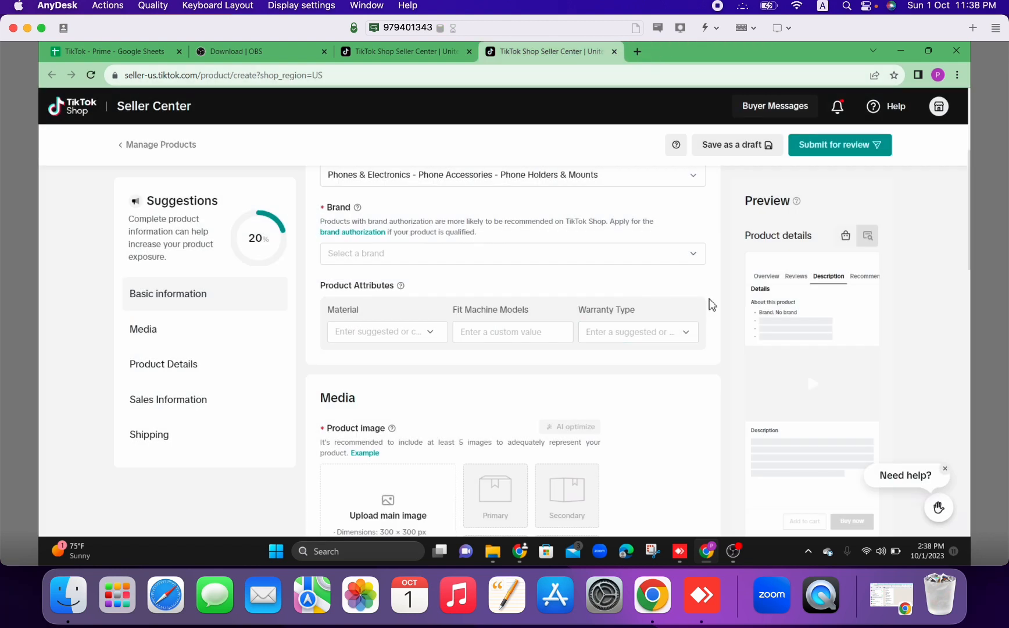
Set the product's Material attribute to Metallic.
{"action": "scroll", "coordinate": [711, 304], "scroll_direction": "down", "scroll_amount": 2}
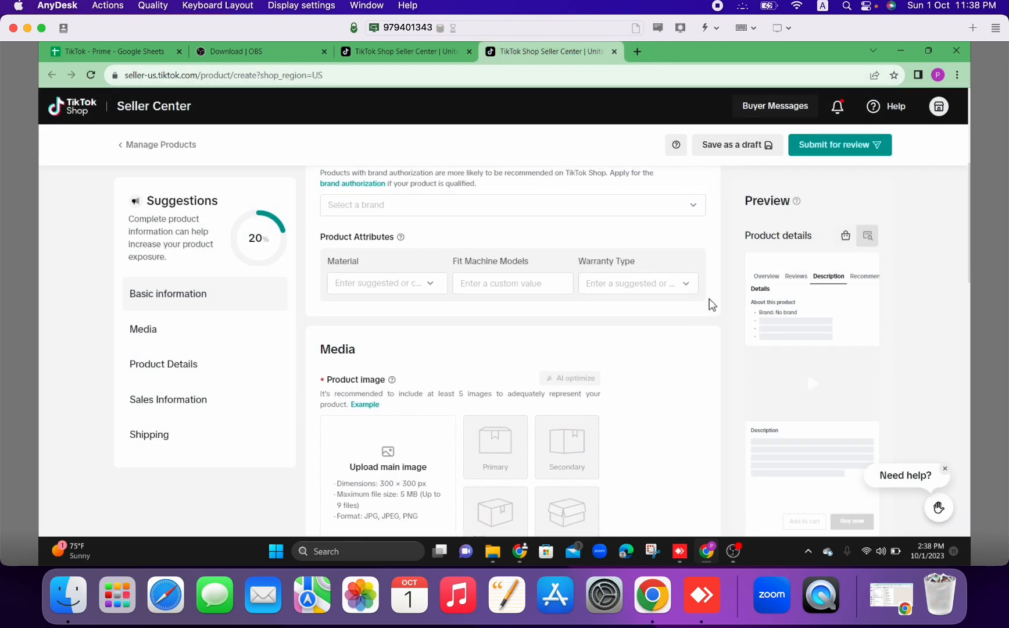
{"action": "scroll", "coordinate": [647, 302], "scroll_direction": "up", "scroll_amount": 1}
{"action": "left_click", "coordinate": [435, 288]}
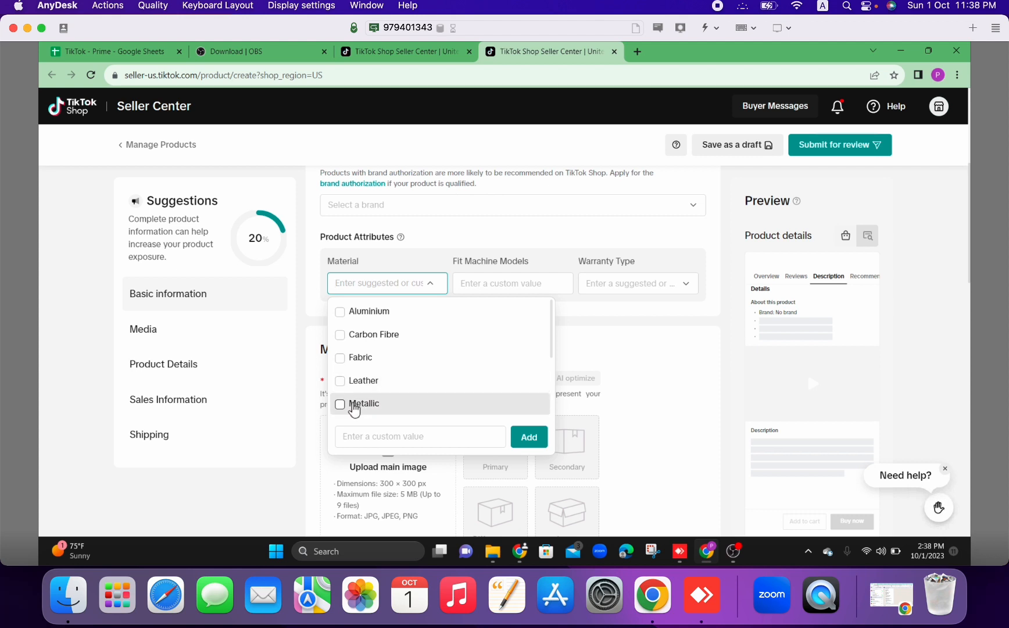
{"action": "left_click", "coordinate": [357, 407]}
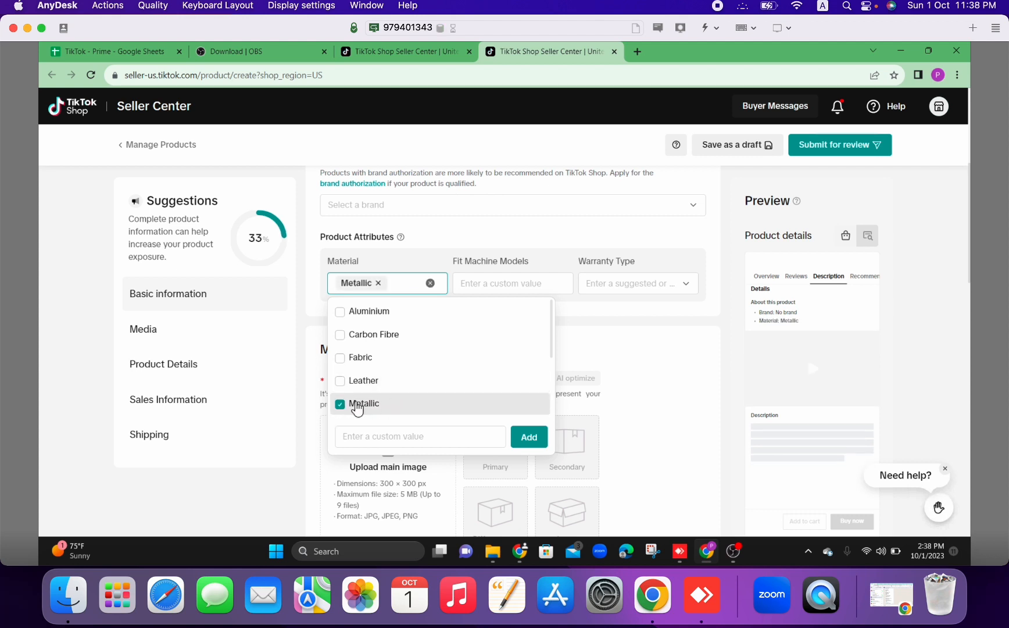
{"action": "left_click", "coordinate": [588, 323]}
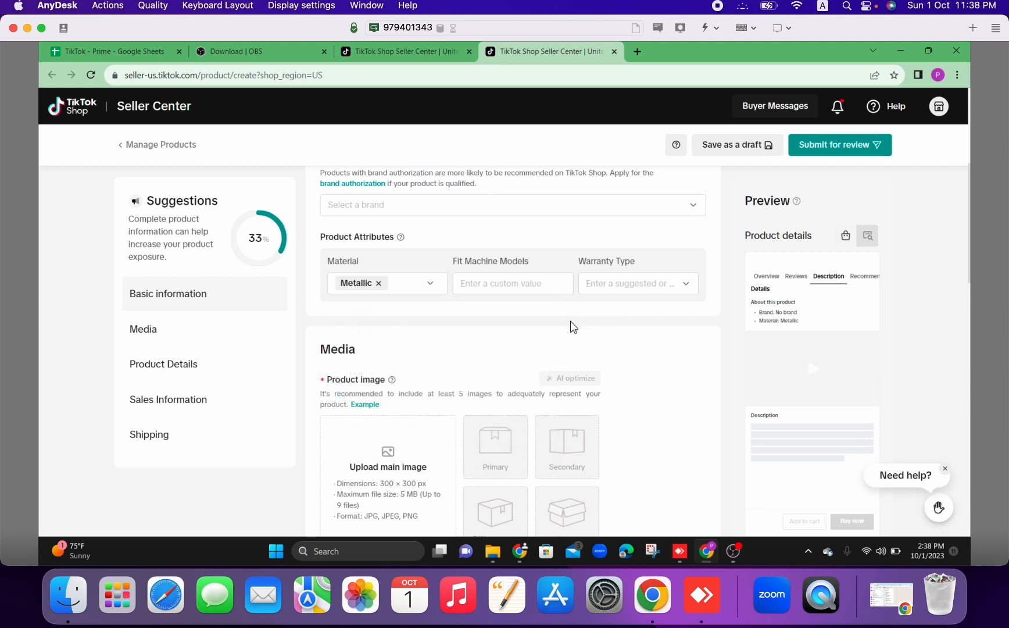
Leave Fit Machine Models empty and set the Warranty Type attribute to No Warranty.
{"action": "left_click", "coordinate": [502, 283]}
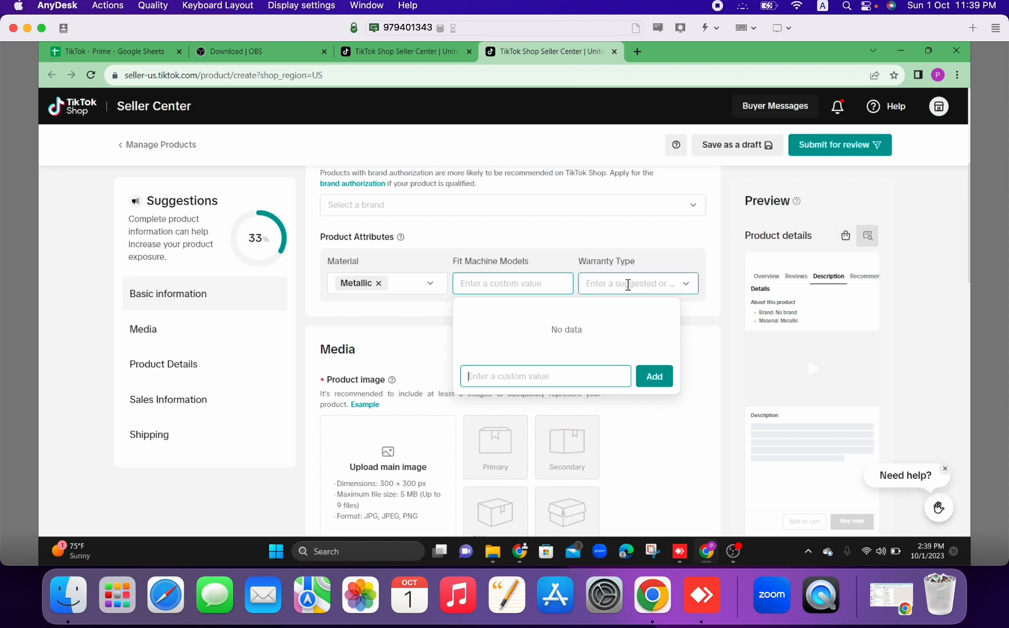
{"action": "left_click", "coordinate": [627, 285]}
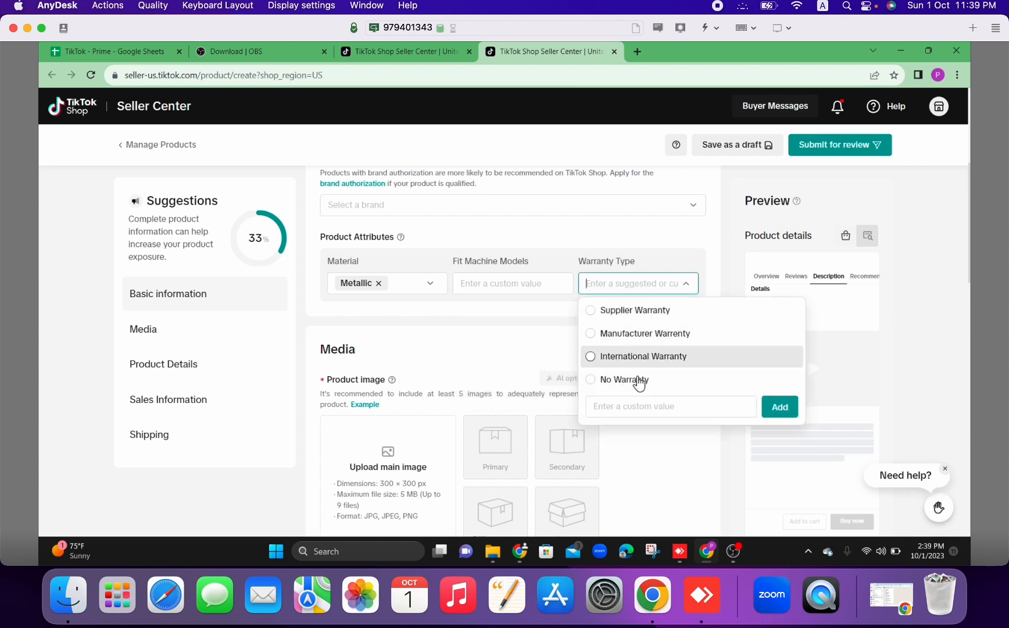
{"action": "left_click", "coordinate": [608, 384]}
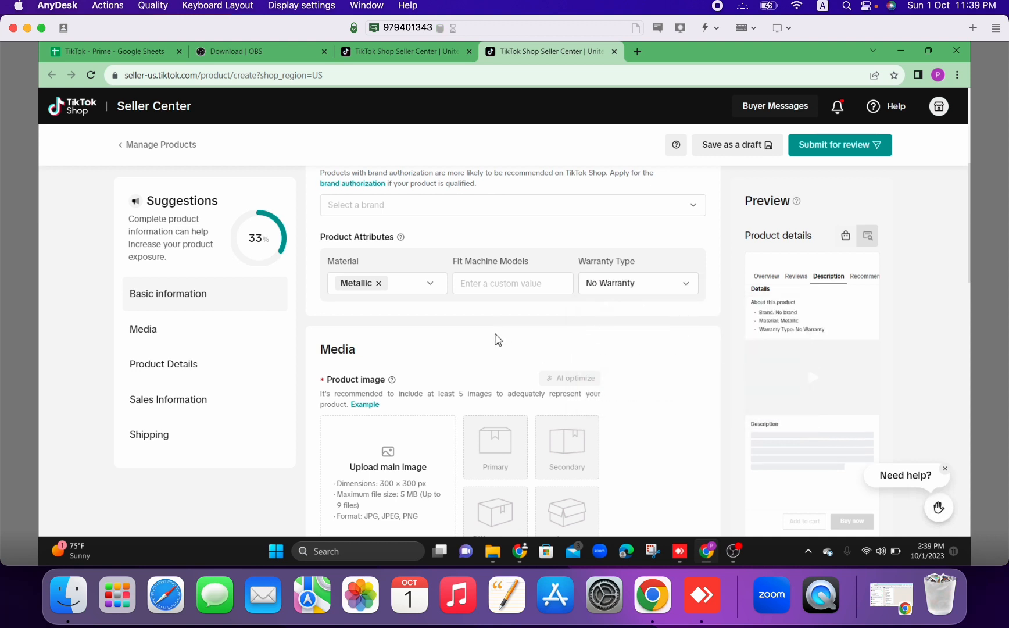
Examine the product image requirements and the image example in the Media section.
{"action": "scroll", "coordinate": [498, 339], "scroll_direction": "down", "scroll_amount": 5}
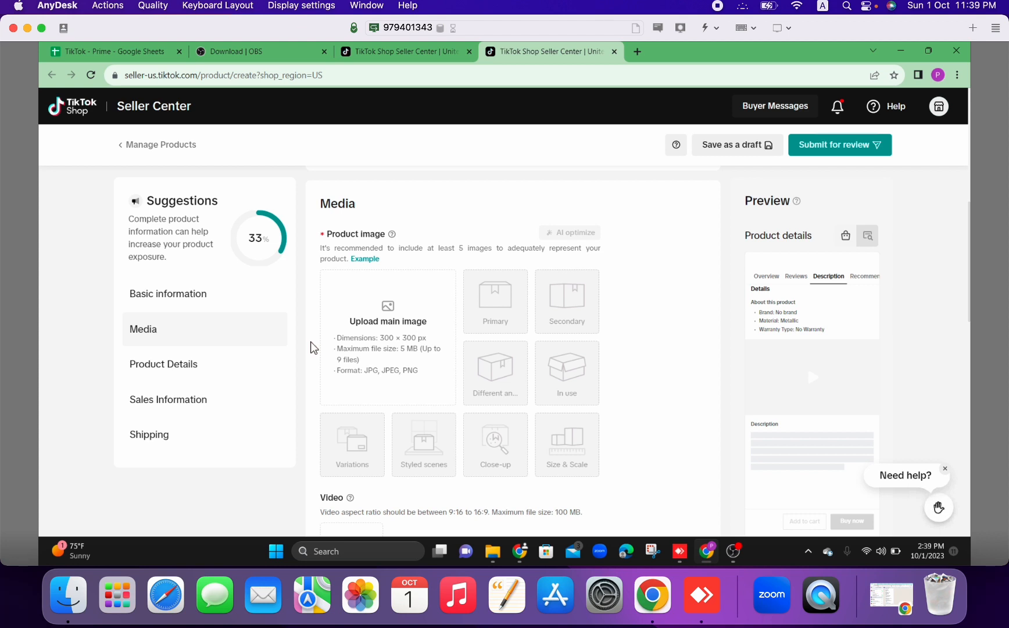
{"action": "mouse_move", "coordinate": [363, 262]}
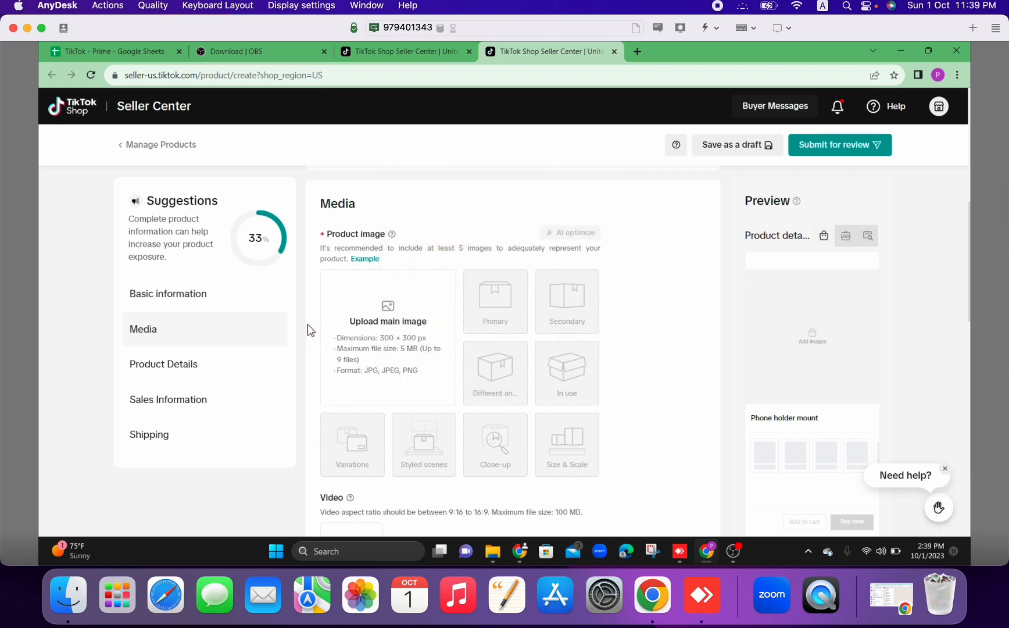
Examine the product video's aspect ratio and file size requirements and its help note in the Media section.
{"action": "scroll", "coordinate": [308, 329], "scroll_direction": "down", "scroll_amount": 2}
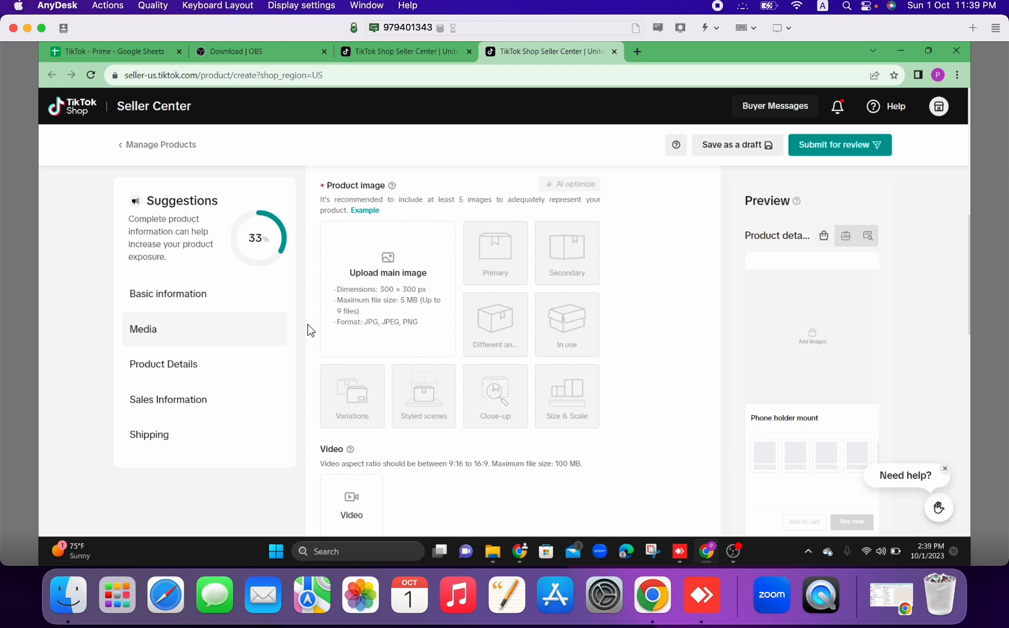
{"action": "scroll", "coordinate": [308, 330], "scroll_direction": "down", "scroll_amount": 5}
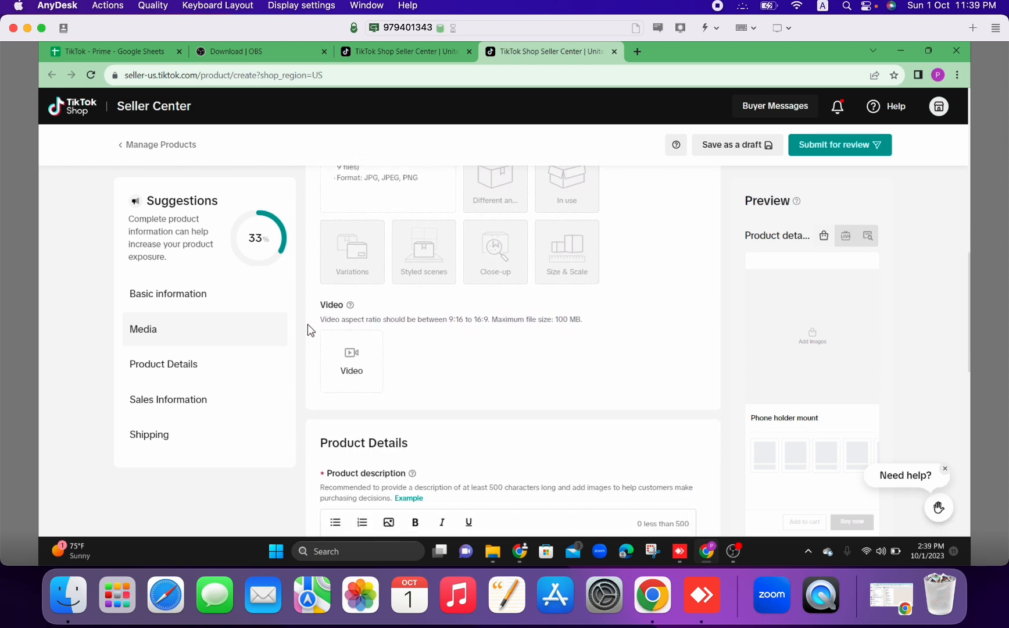
{"action": "scroll", "coordinate": [308, 325], "scroll_direction": "down", "scroll_amount": 5}
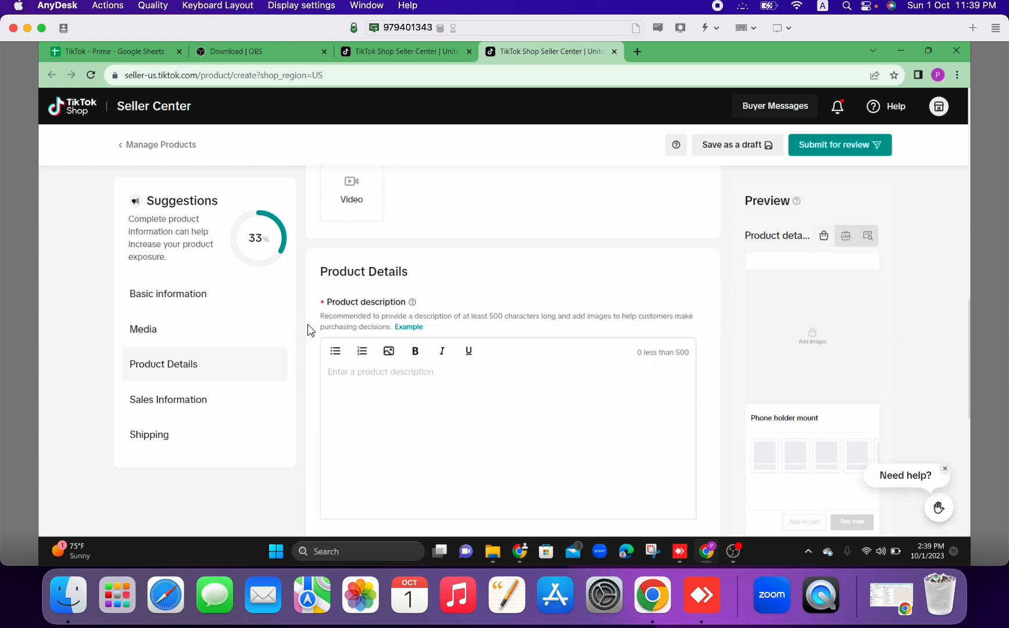
{"action": "scroll", "coordinate": [308, 329], "scroll_direction": "up", "scroll_amount": 4}
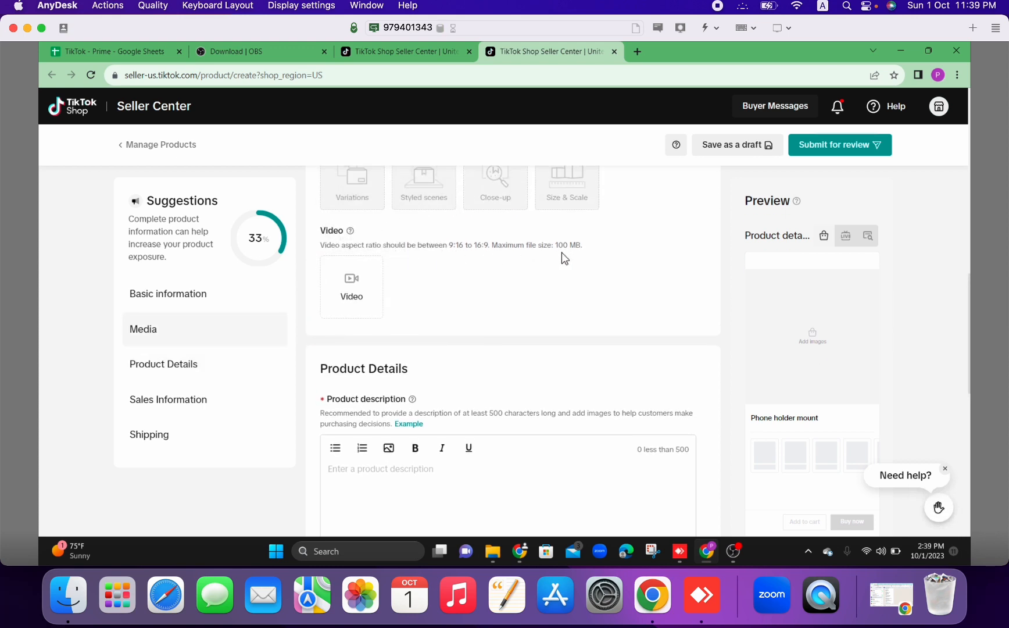
{"action": "left_click_drag", "start_coordinate": [590, 248], "coordinate": [454, 250]}
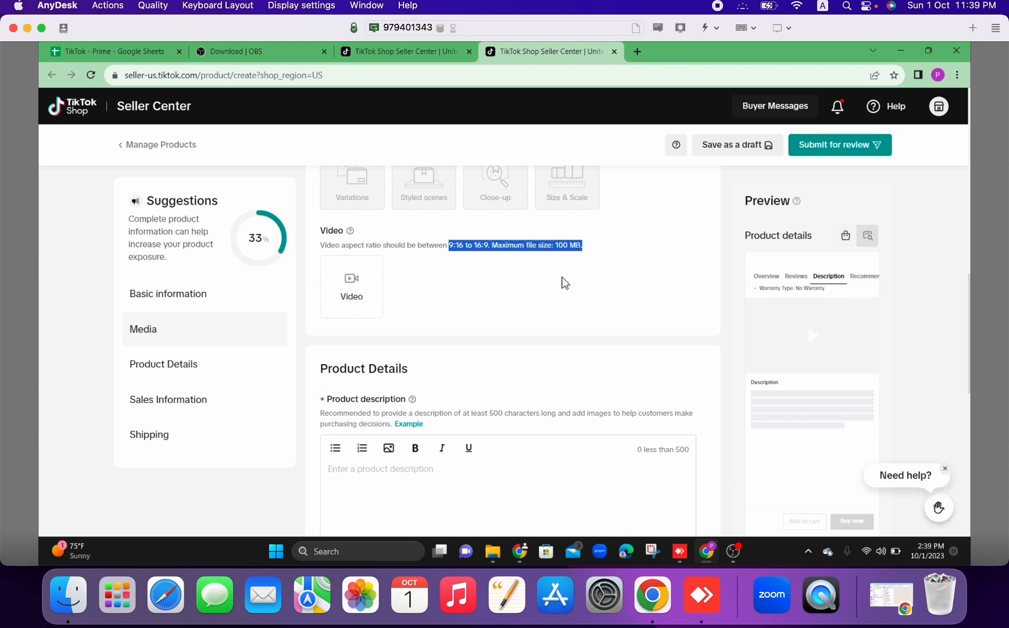
{"action": "left_click", "coordinate": [564, 283]}
{"action": "mouse_move", "coordinate": [351, 234]}
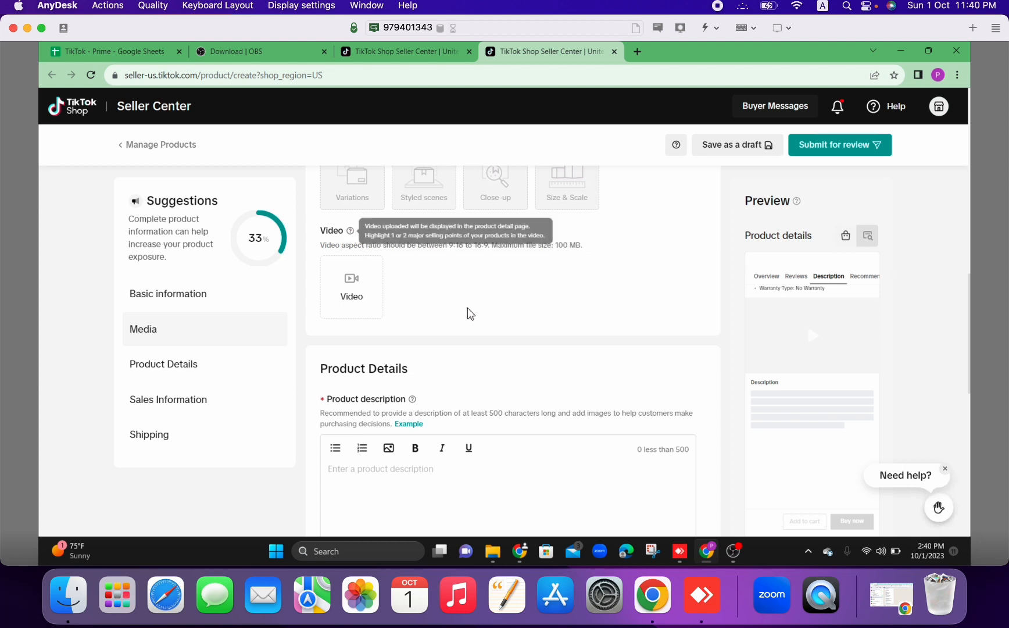
Read the recommendations and help note for the product description in Product Details.
{"action": "scroll", "coordinate": [470, 313], "scroll_direction": "down", "scroll_amount": 3}
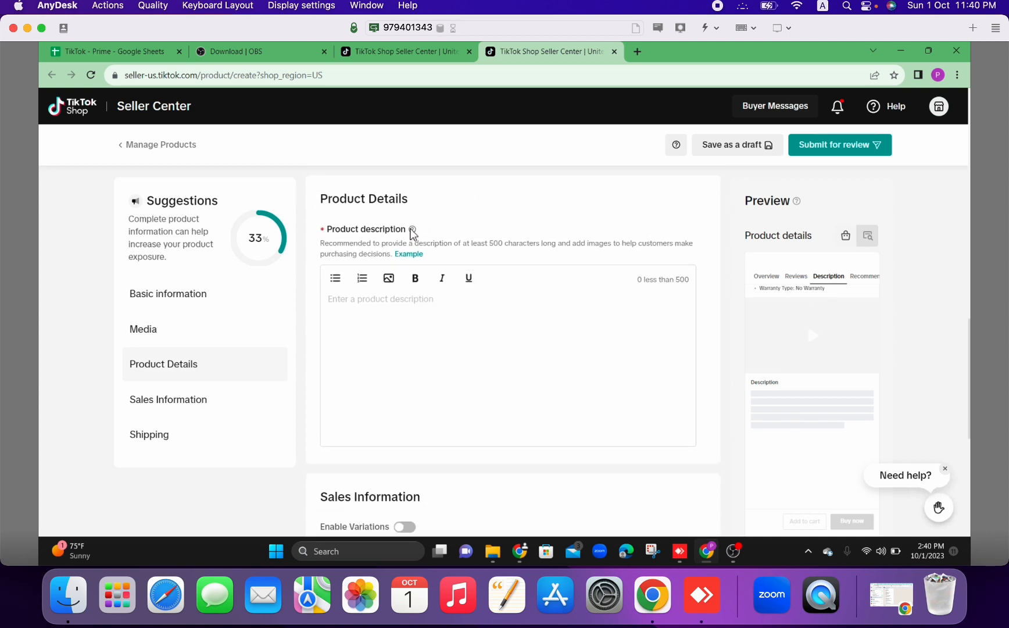
{"action": "mouse_move", "coordinate": [413, 232]}
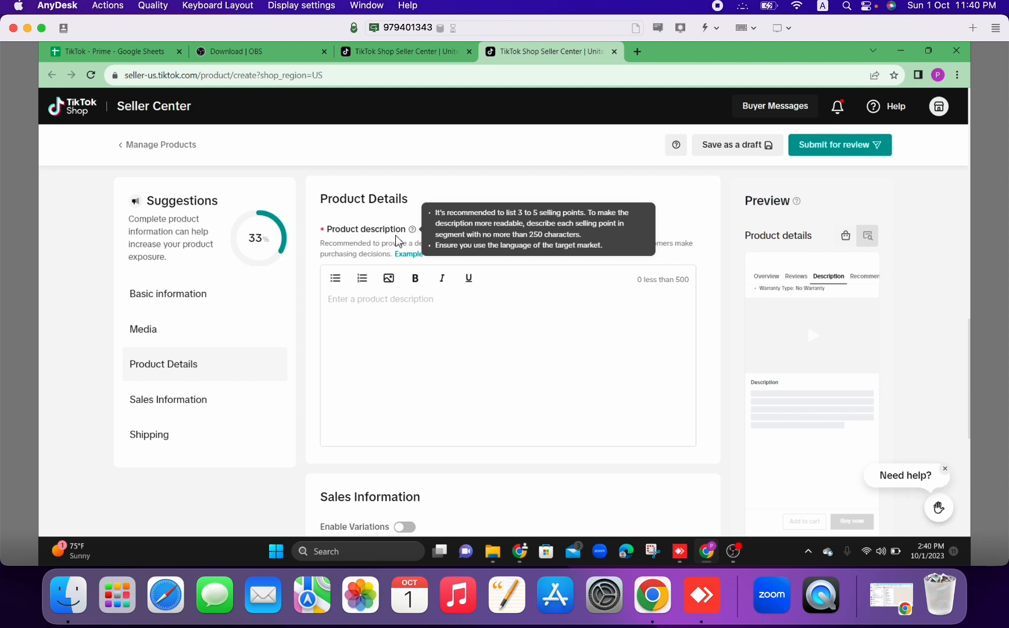
{"action": "mouse_move", "coordinate": [413, 258]}
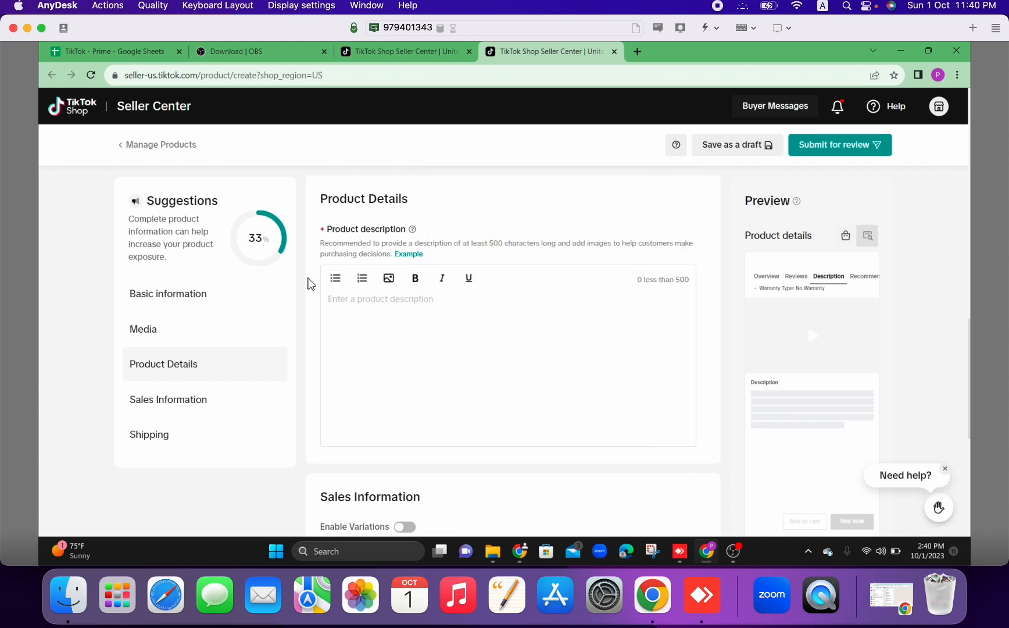
{"action": "scroll", "coordinate": [308, 283], "scroll_direction": "down", "scroll_amount": 5}
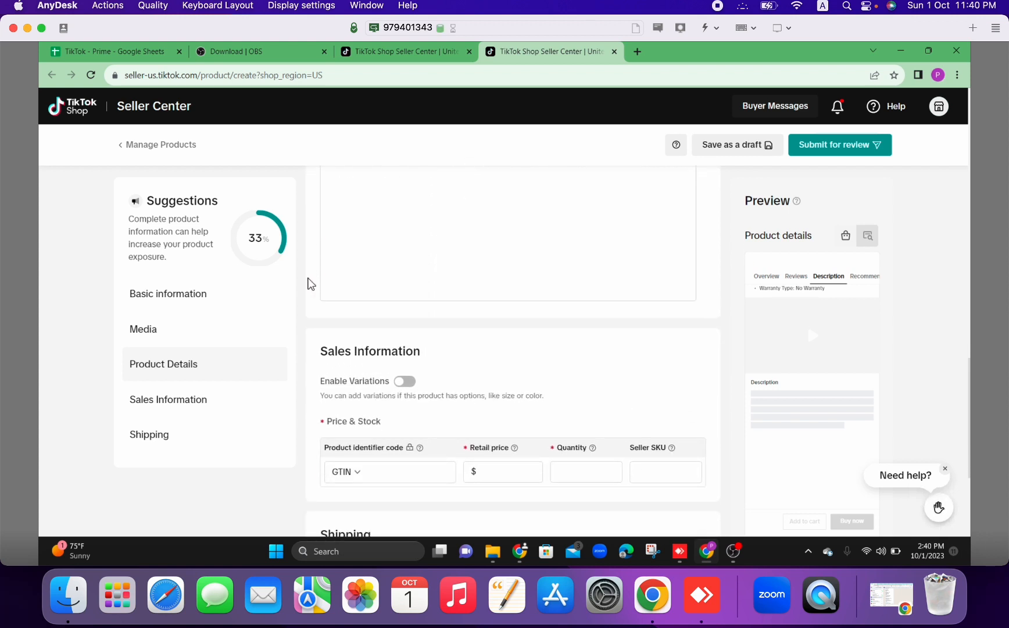
{"action": "scroll", "coordinate": [308, 284], "scroll_direction": "down", "scroll_amount": 1}
{"action": "scroll", "coordinate": [311, 283], "scroll_direction": "up", "scroll_amount": 4}
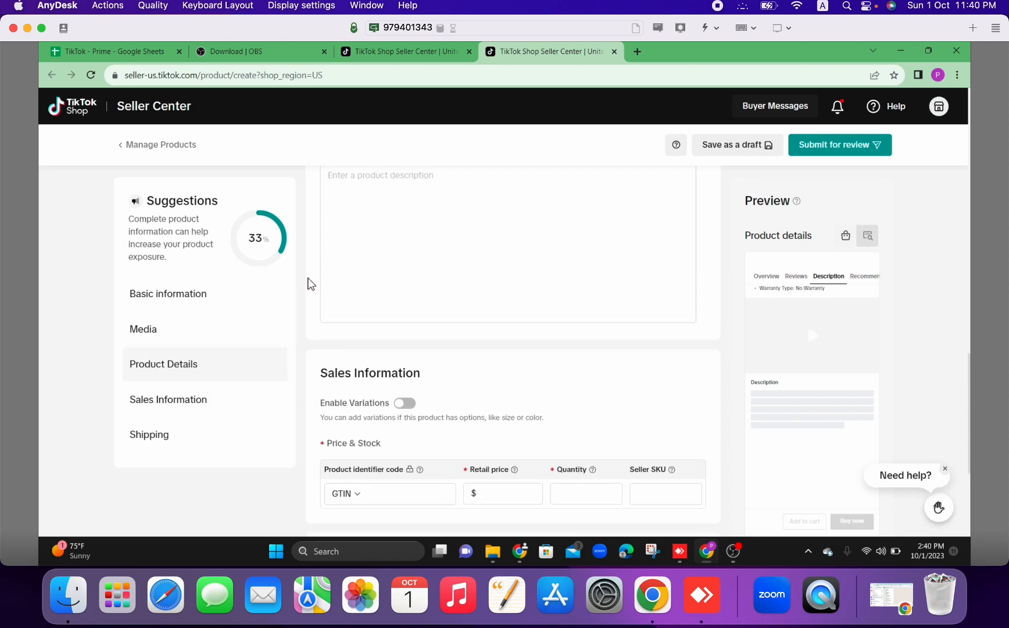
{"action": "scroll", "coordinate": [311, 283], "scroll_direction": "up", "scroll_amount": 1}
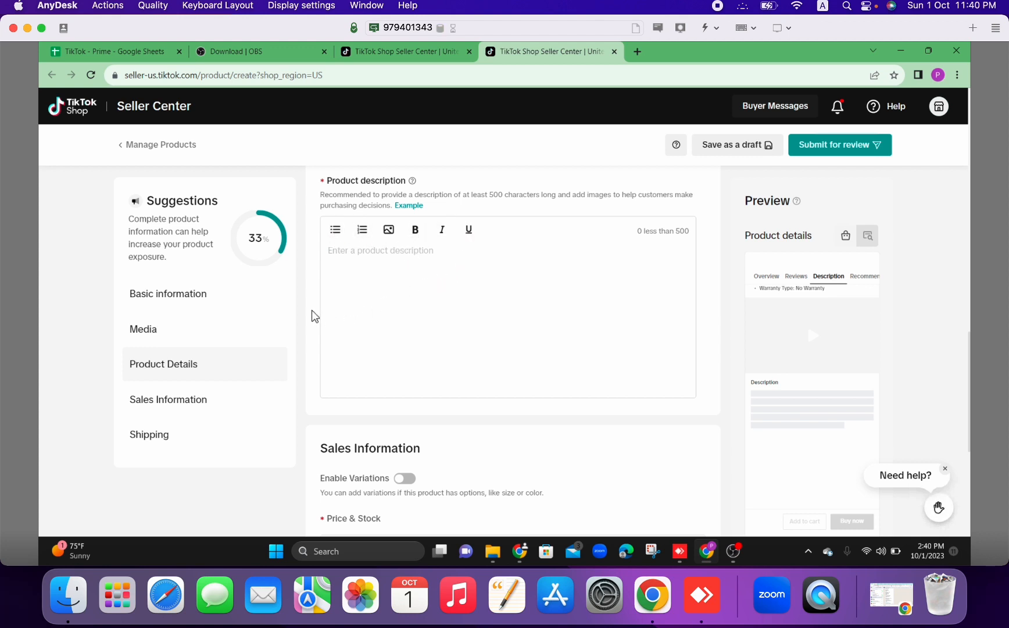
Enable variations in Sales Information to view the Variation Name choices, and disable variations again.
{"action": "scroll", "coordinate": [314, 316], "scroll_direction": "down", "scroll_amount": 5}
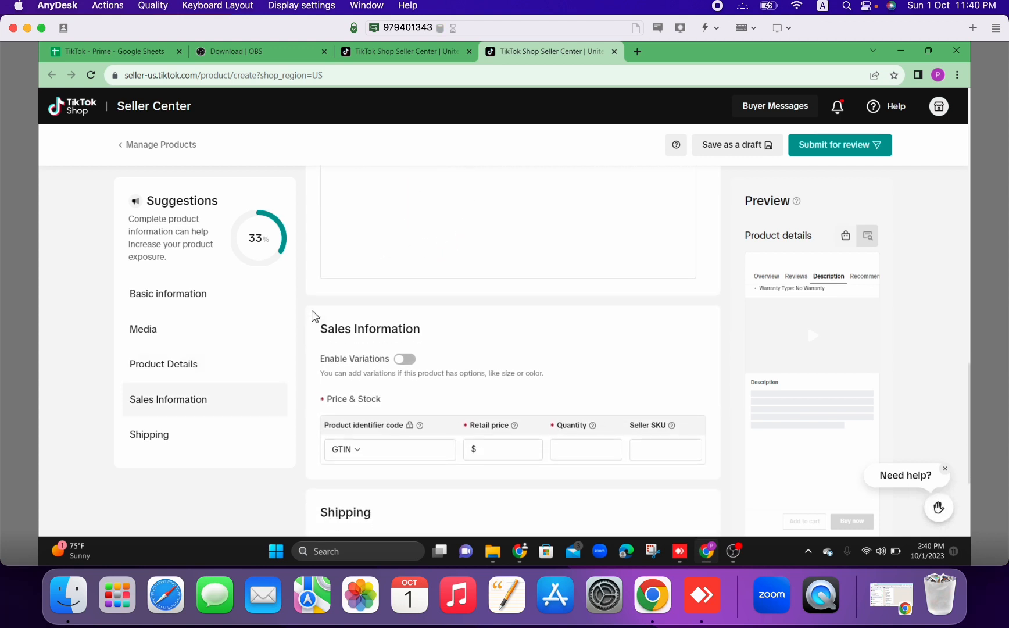
{"action": "scroll", "coordinate": [315, 316], "scroll_direction": "down", "scroll_amount": 3}
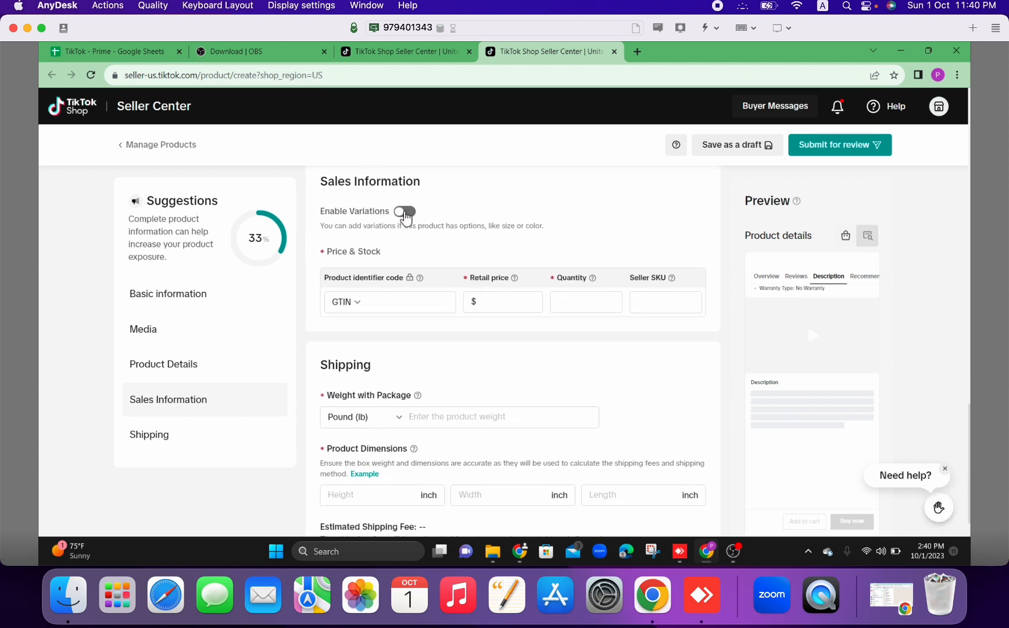
{"action": "left_click", "coordinate": [403, 211]}
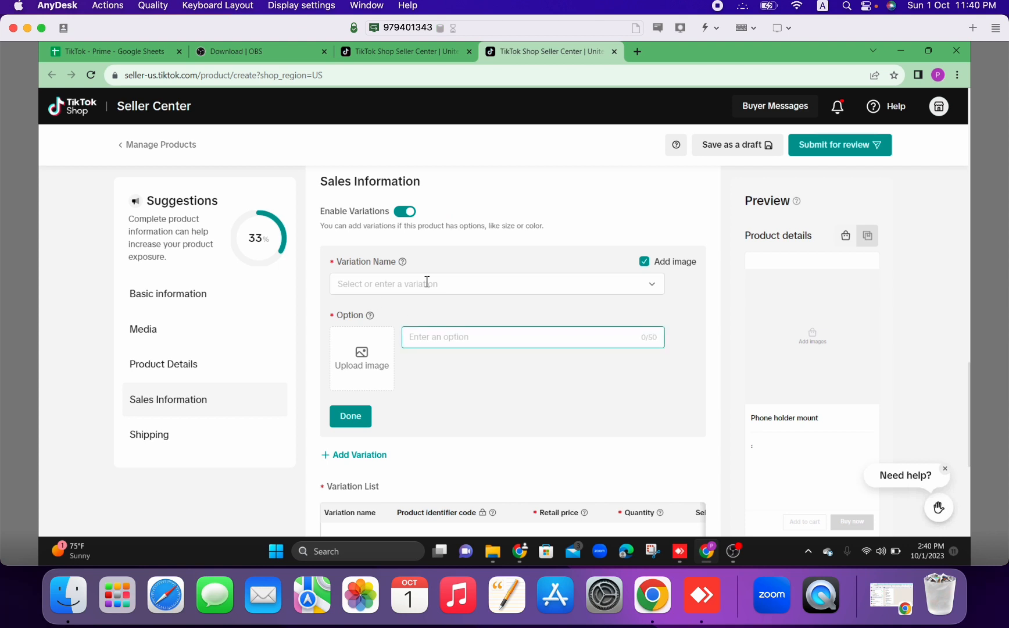
{"action": "left_click", "coordinate": [441, 284]}
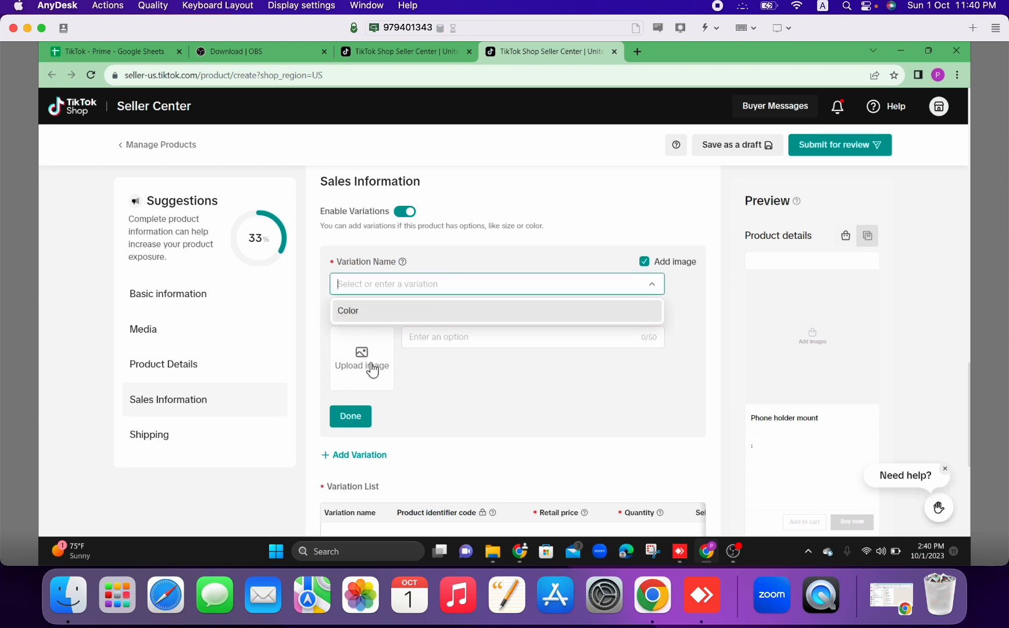
{"action": "left_click", "coordinate": [502, 240]}
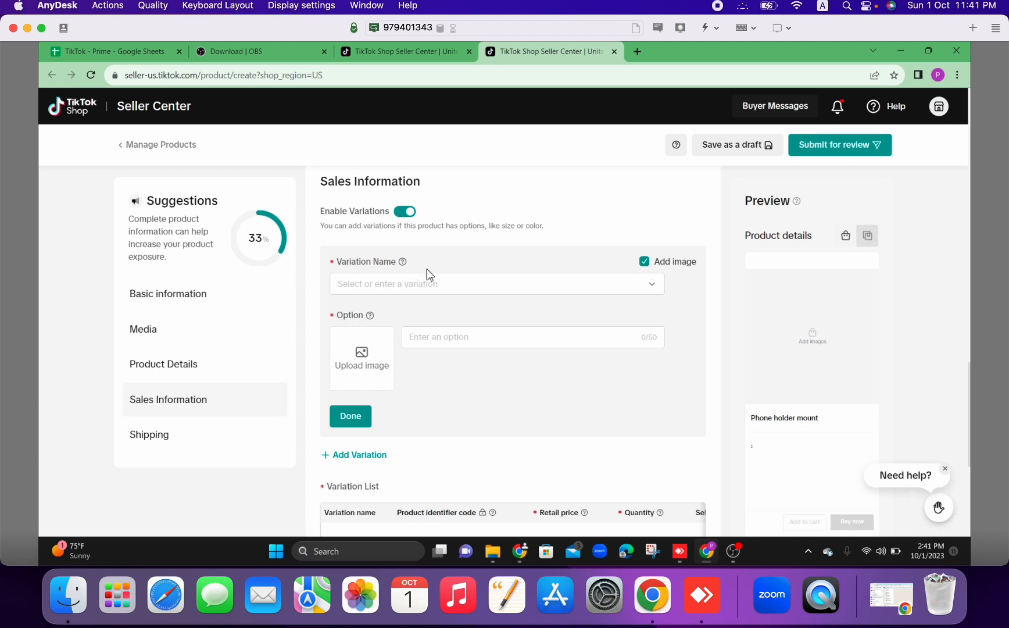
{"action": "left_click", "coordinate": [466, 284]}
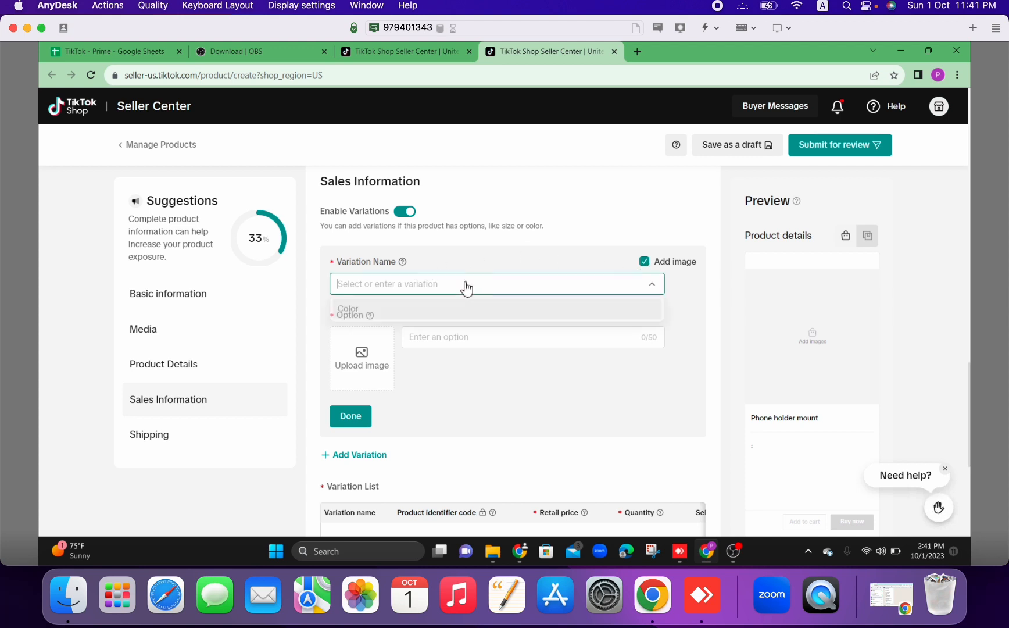
{"action": "left_click", "coordinate": [515, 227]}
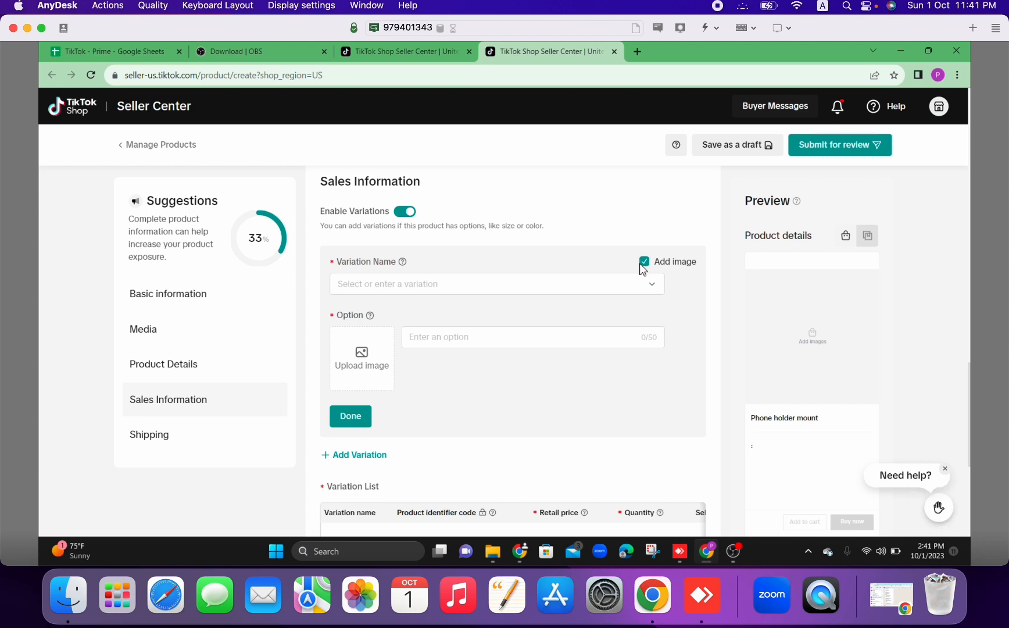
{"action": "left_click", "coordinate": [407, 212]}
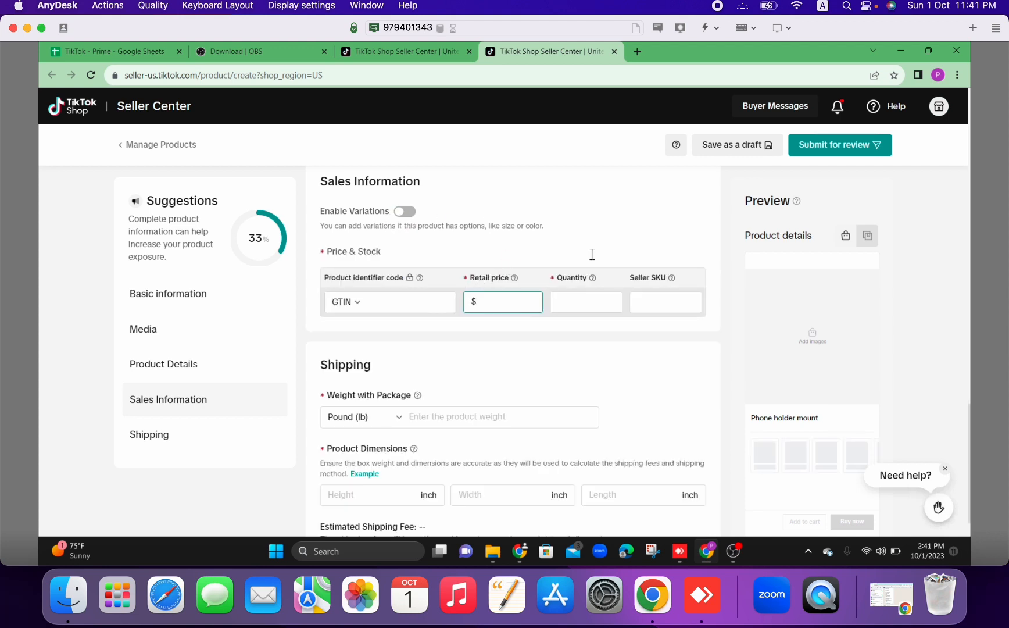
View the available product identifier code types under Price & Stock and leave GTIN selected.
{"action": "scroll", "coordinate": [596, 246], "scroll_direction": "down", "scroll_amount": 1}
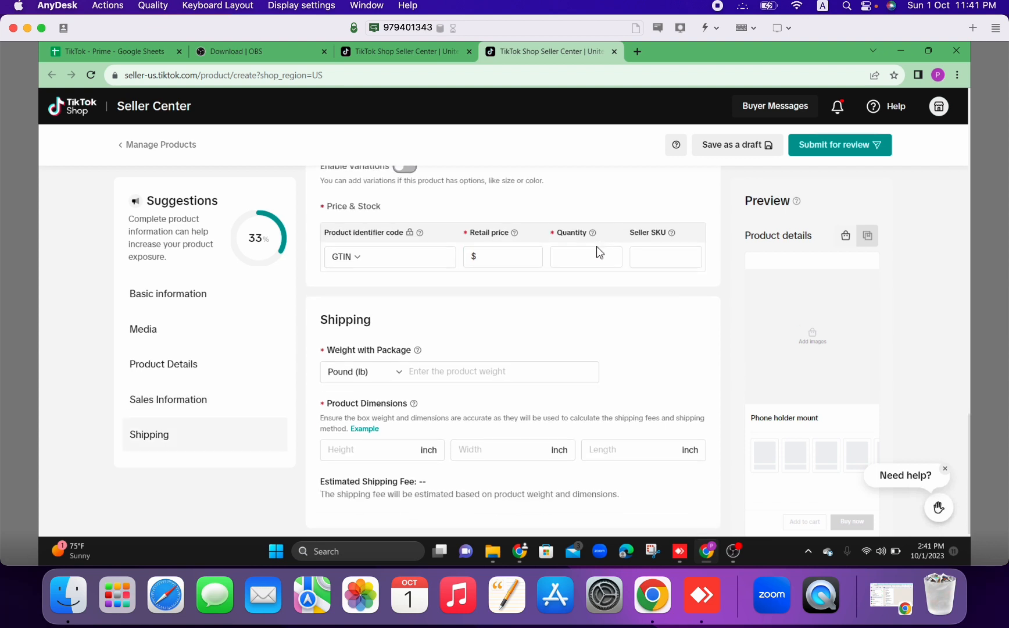
{"action": "left_click", "coordinate": [596, 250]}
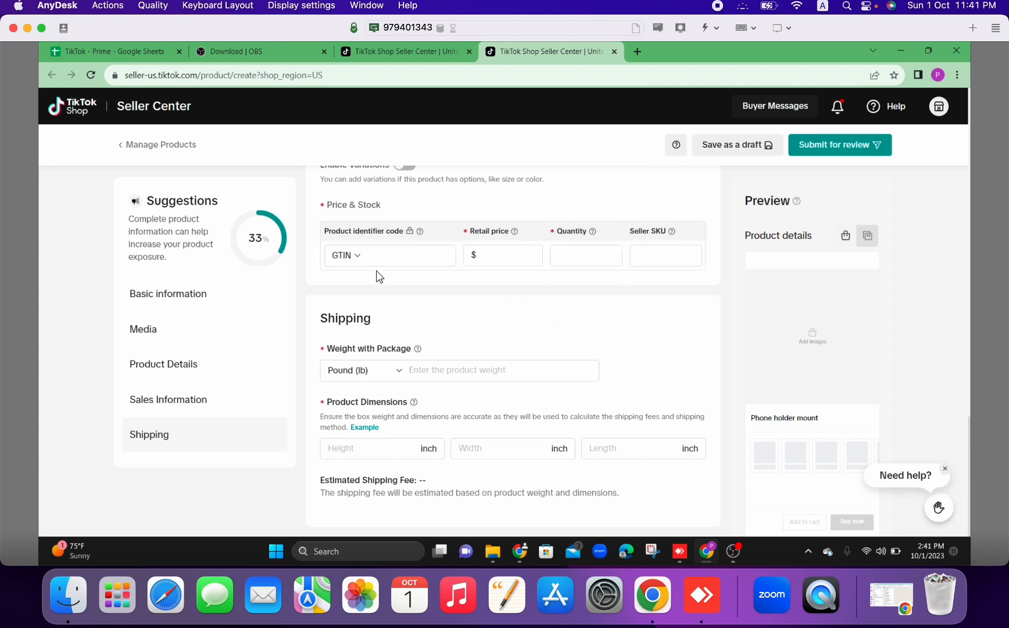
{"action": "left_click", "coordinate": [363, 259]}
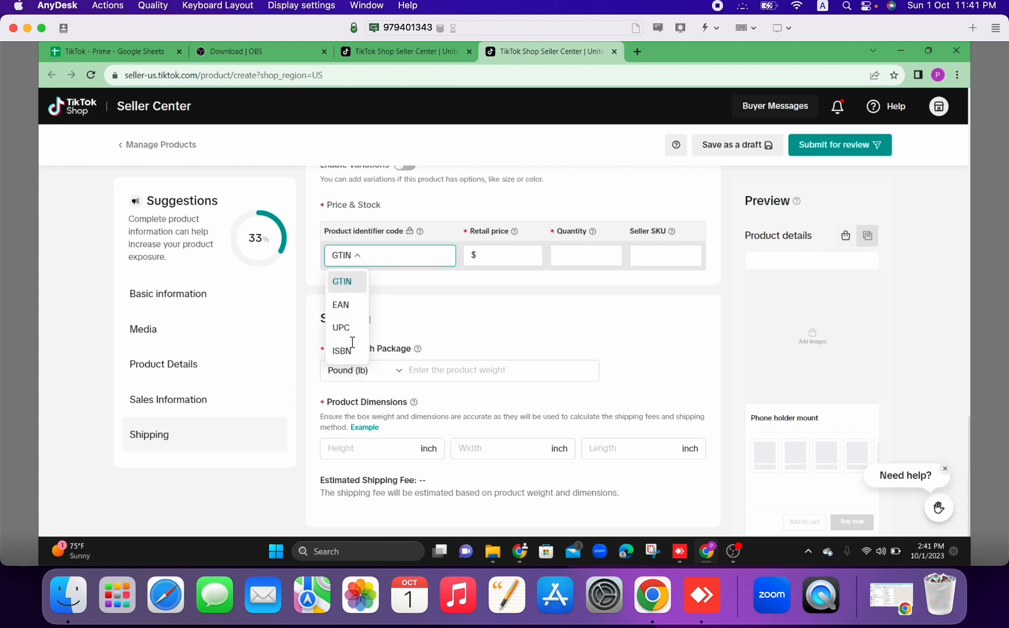
{"action": "left_click", "coordinate": [419, 327]}
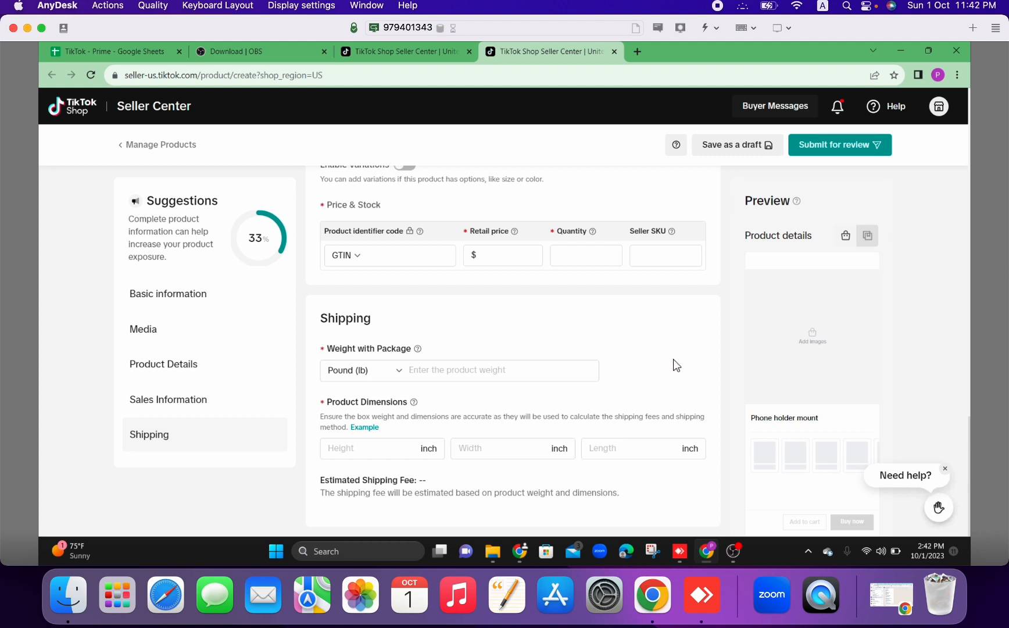
Dismiss the Need help? bubble and view the help notes for Weight with Package and Product Dimensions.
{"action": "left_click", "coordinate": [944, 469]}
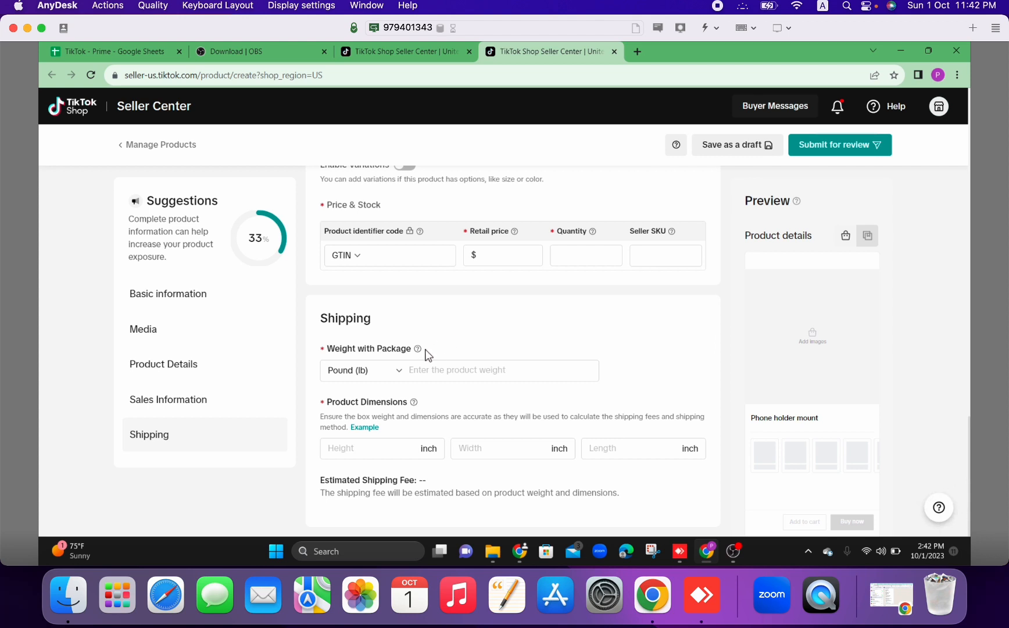
{"action": "mouse_move", "coordinate": [419, 349]}
{"action": "mouse_move", "coordinate": [414, 405]}
Go back through the form to the Basic information section at its beginning.
{"action": "scroll", "coordinate": [593, 331], "scroll_direction": "up", "scroll_amount": 10}
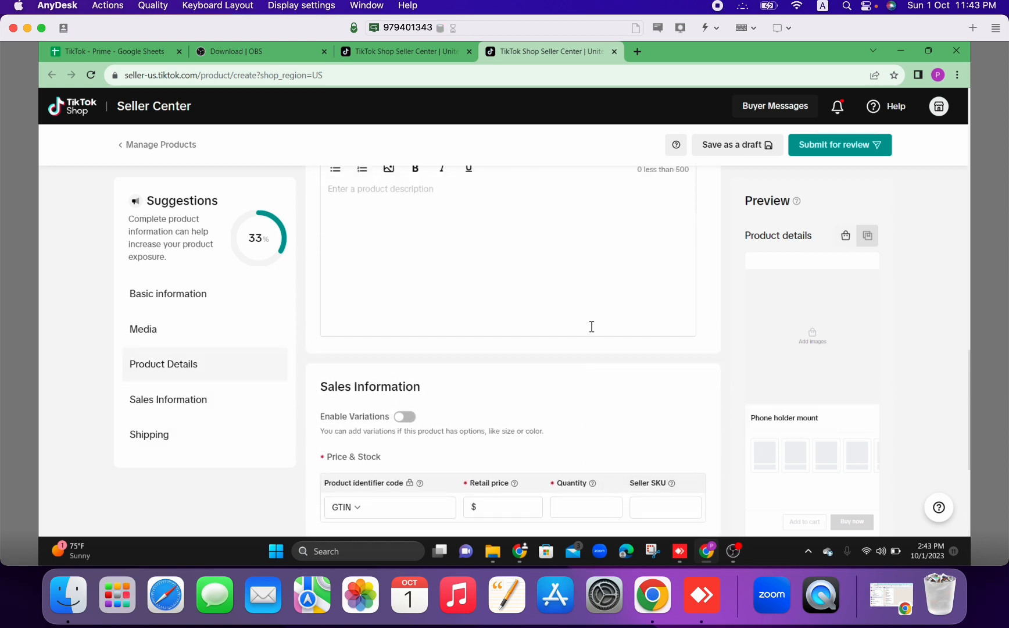
{"action": "scroll", "coordinate": [592, 329], "scroll_direction": "up", "scroll_amount": 10}
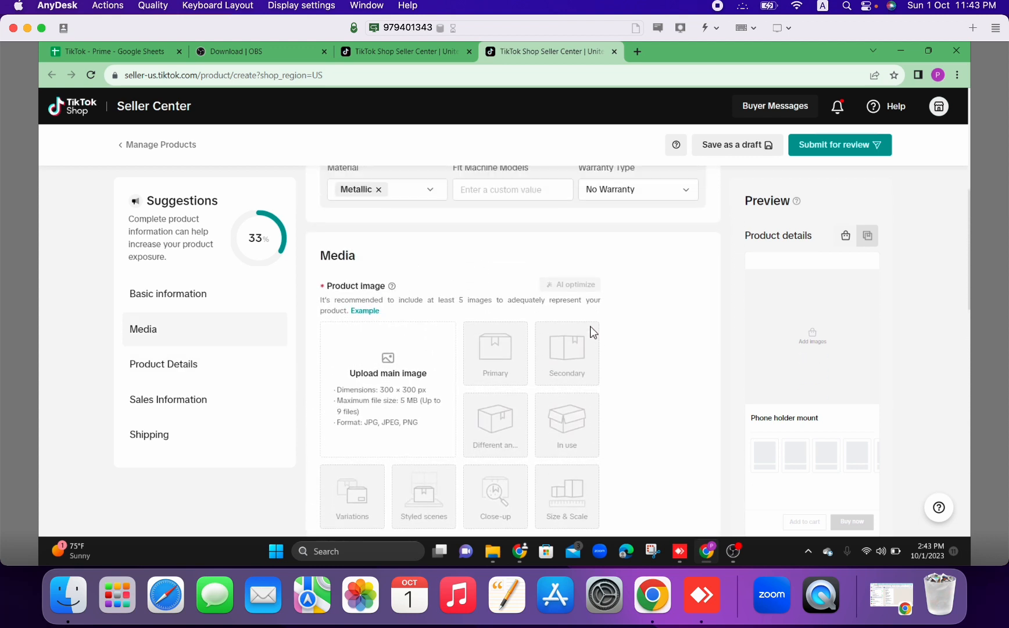
{"action": "scroll", "coordinate": [592, 331], "scroll_direction": "up", "scroll_amount": 5}
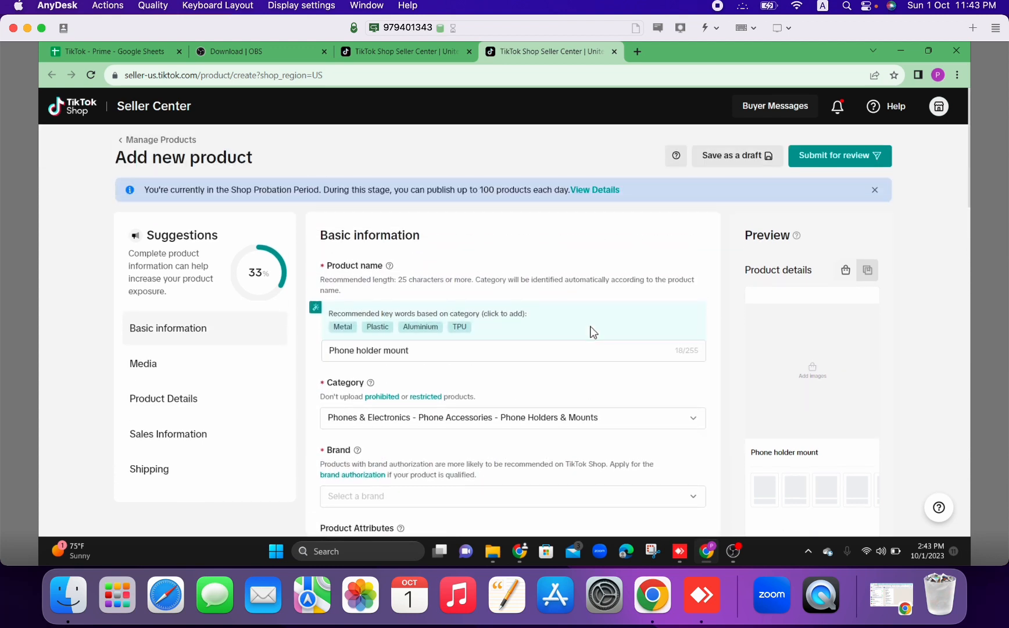